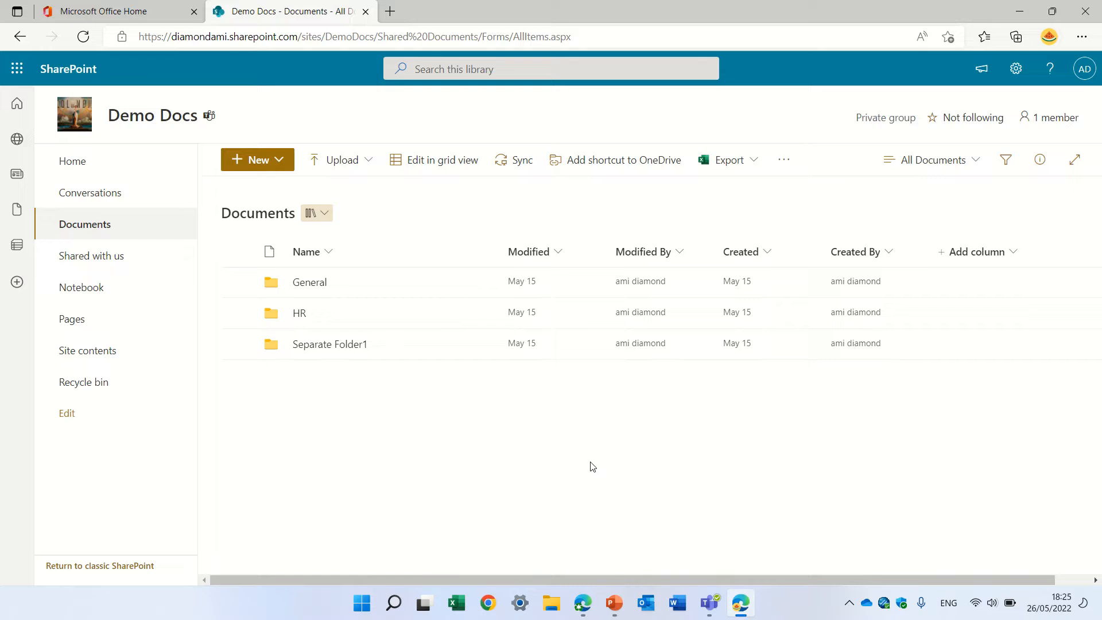
# Upload the image file aaaa.png from the Downloads folder to the Documents library
pyautogui.click(367, 171)
pyautogui.click(365, 189)
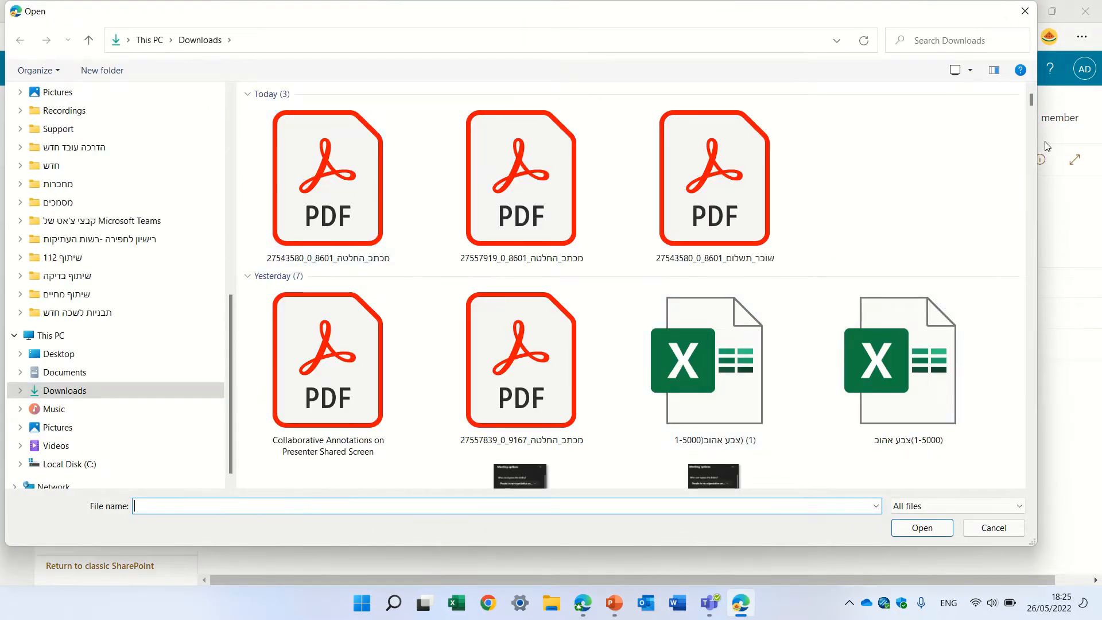
pyautogui.moveTo(1034, 106); pyautogui.dragTo(1034, 116)
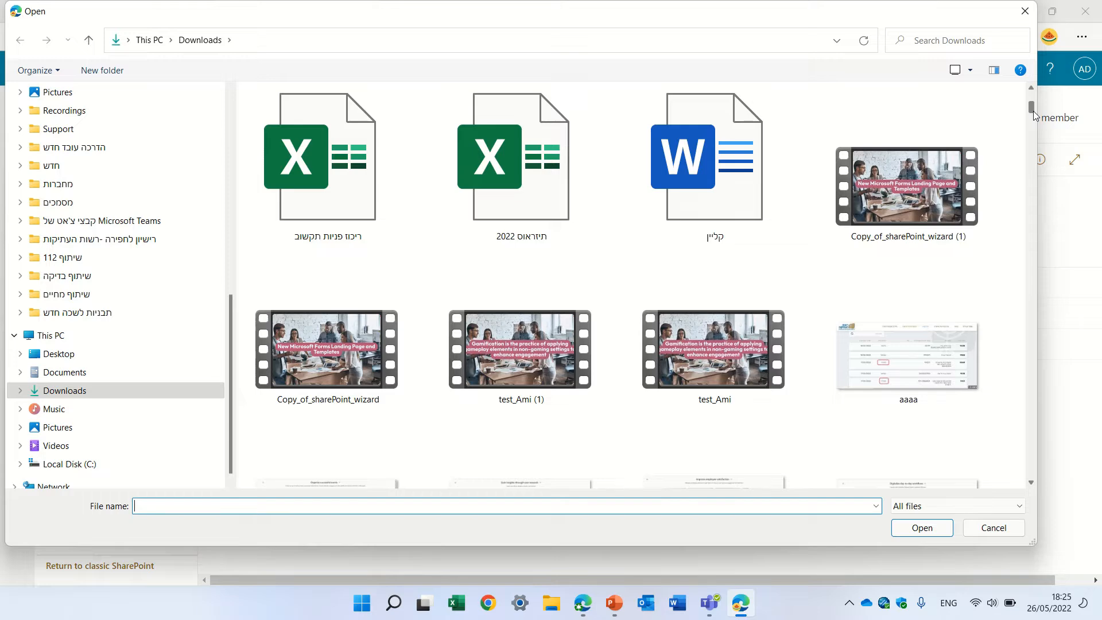
pyautogui.doubleClick(936, 381)
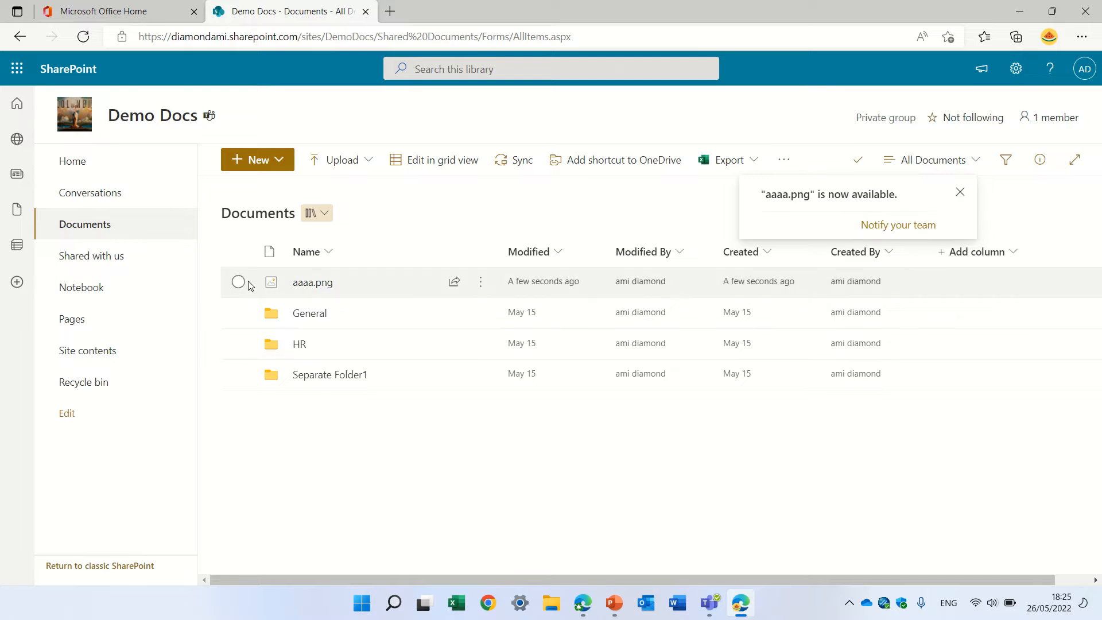
# Delete aaaa.png from the Documents library, sending it to the site recycle bin
pyautogui.click(239, 281)
pyautogui.click(646, 163)
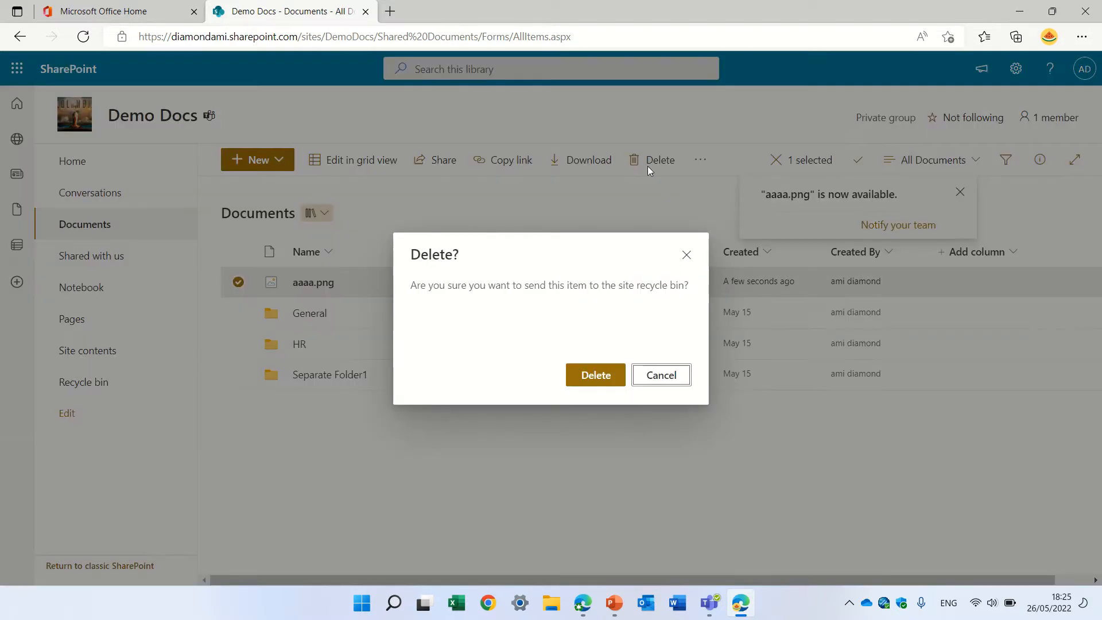
pyautogui.click(610, 377)
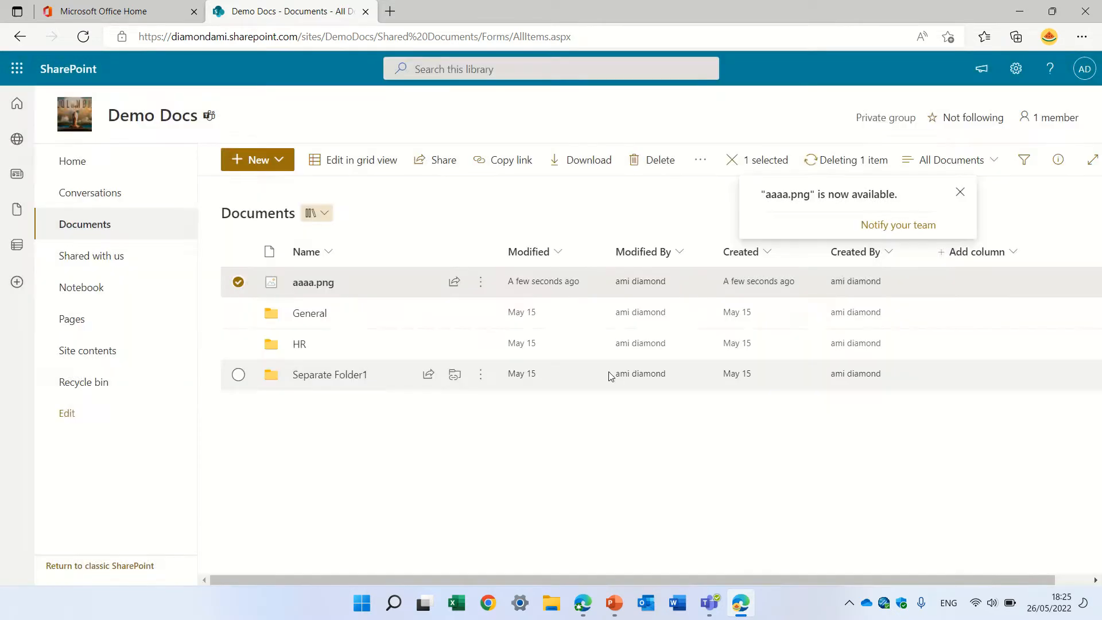
# Restore aaaa.png from the site's recycle bin and return to the Documents library
pyautogui.click(1016, 69)
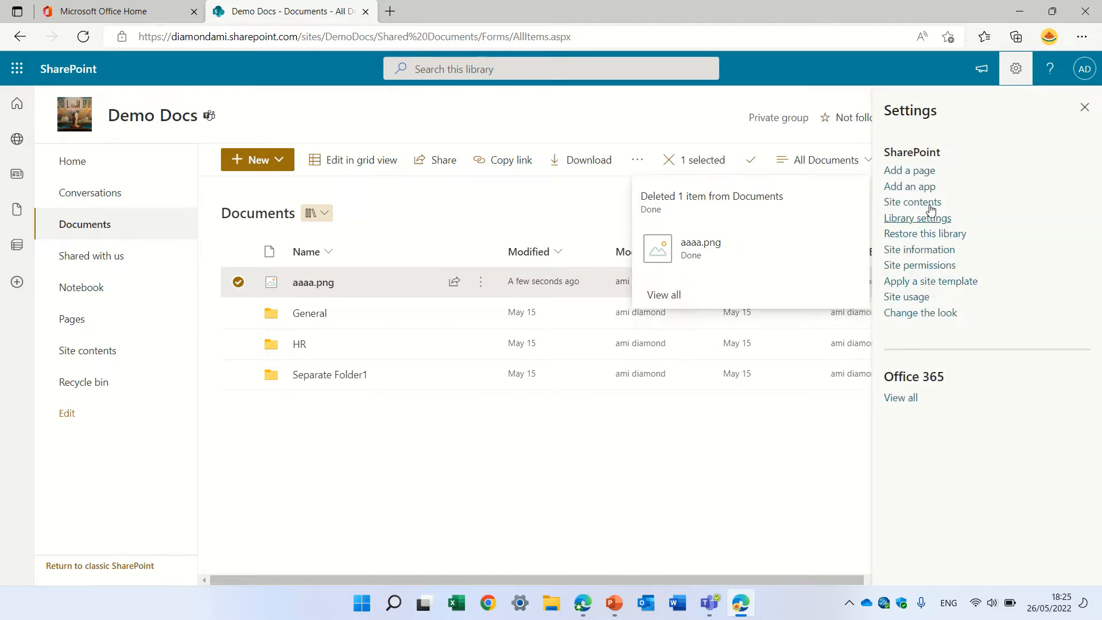
pyautogui.click(926, 205)
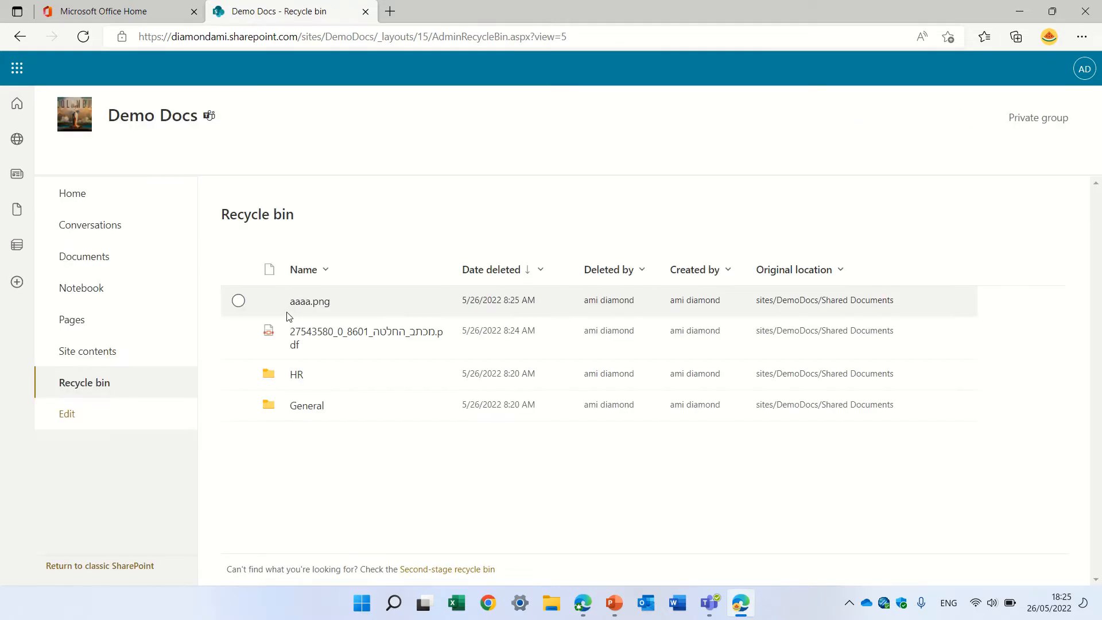
pyautogui.click(238, 300)
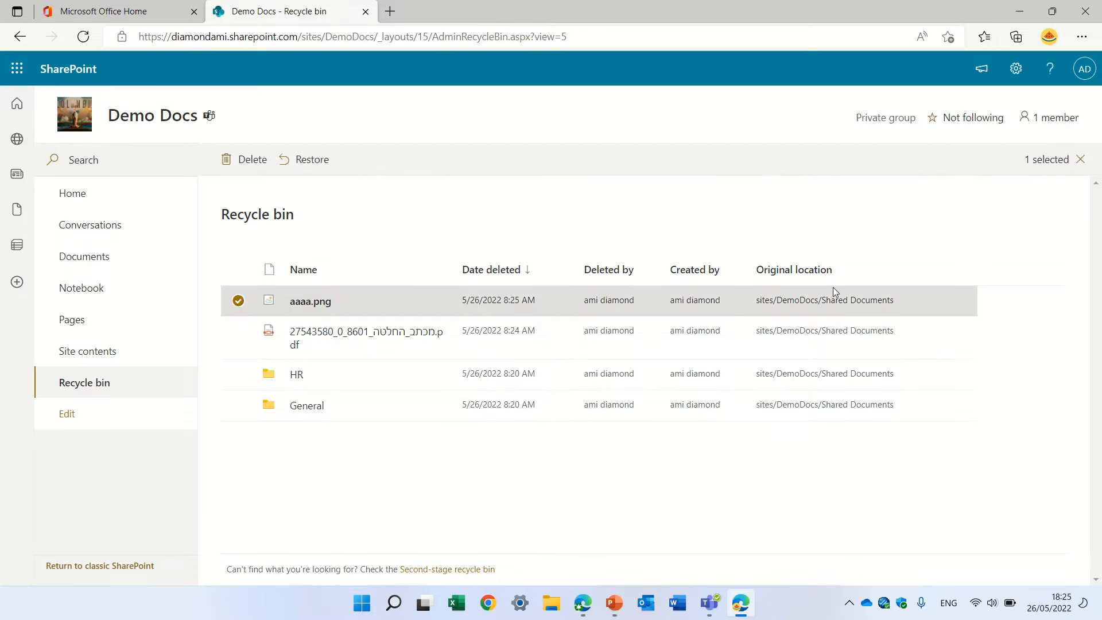
pyautogui.click(322, 167)
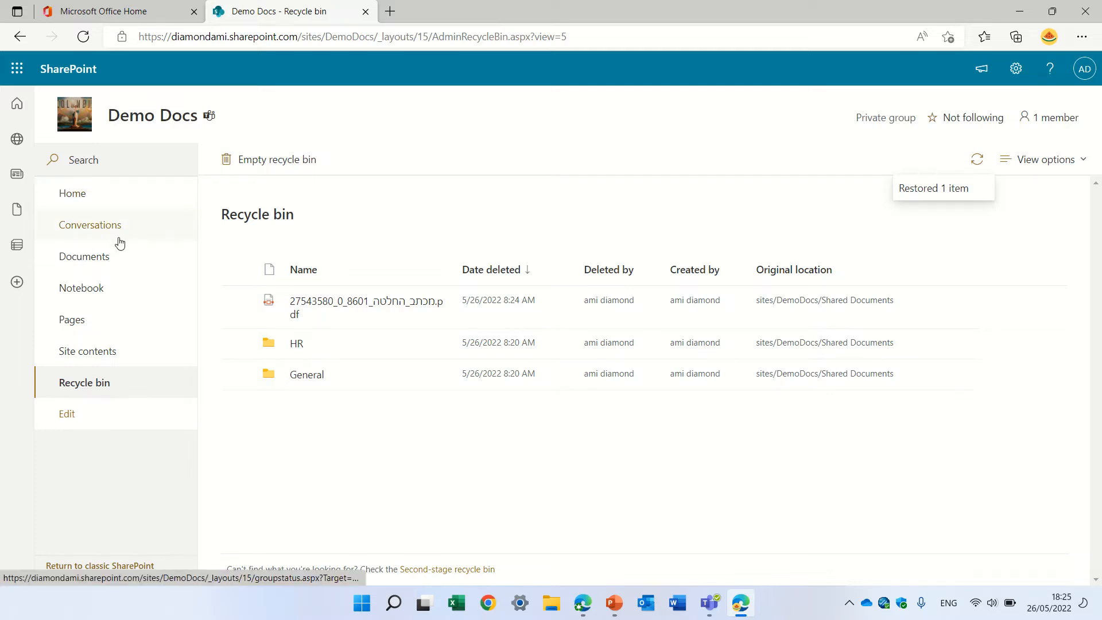
pyautogui.click(99, 254)
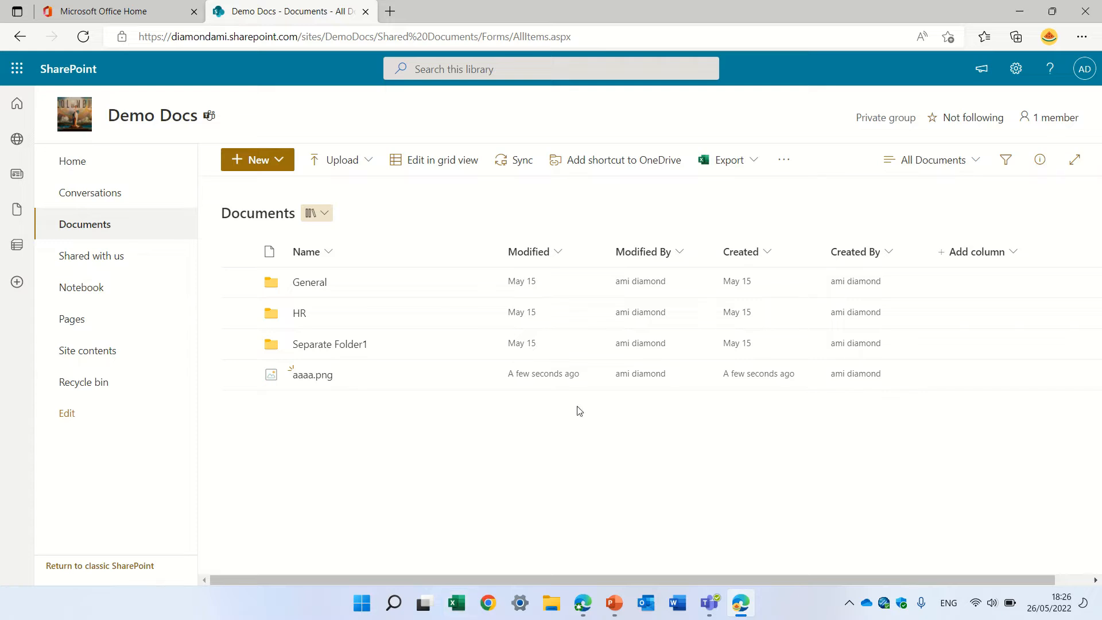
# Open the restore page for the Documents library and choose the Yesterday date preset
pyautogui.click(1016, 82)
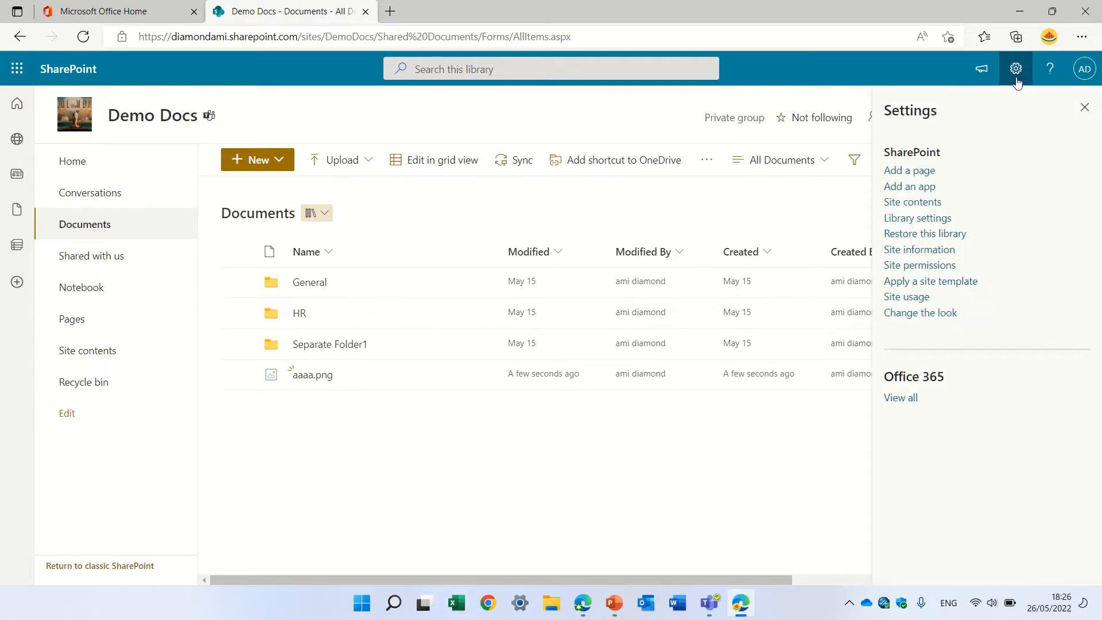
pyautogui.click(932, 235)
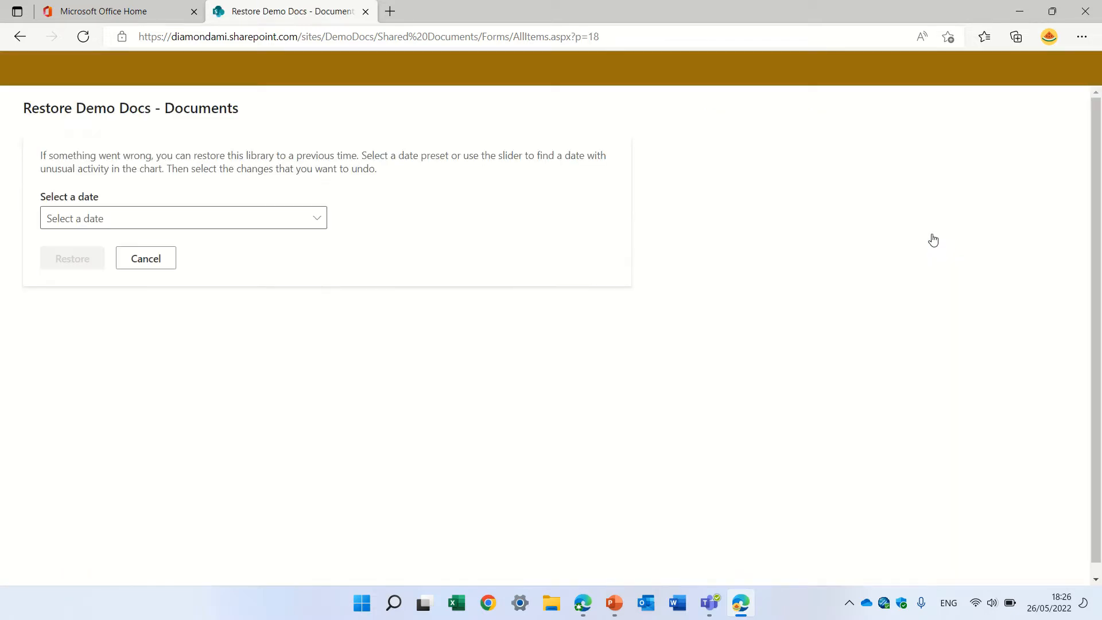
pyautogui.click(321, 224)
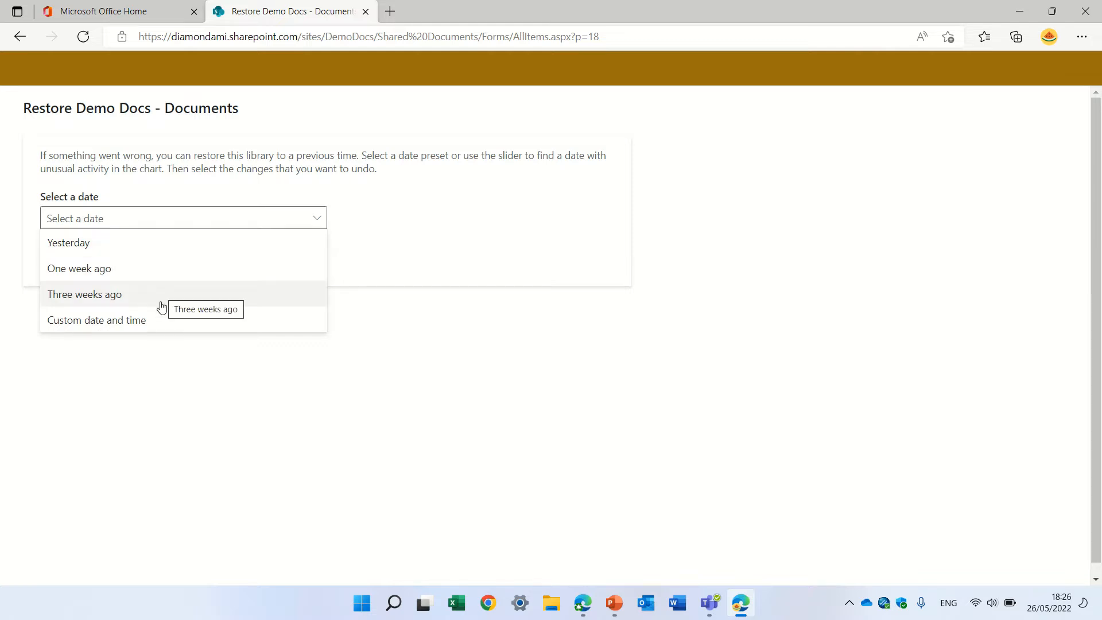
pyautogui.click(223, 252)
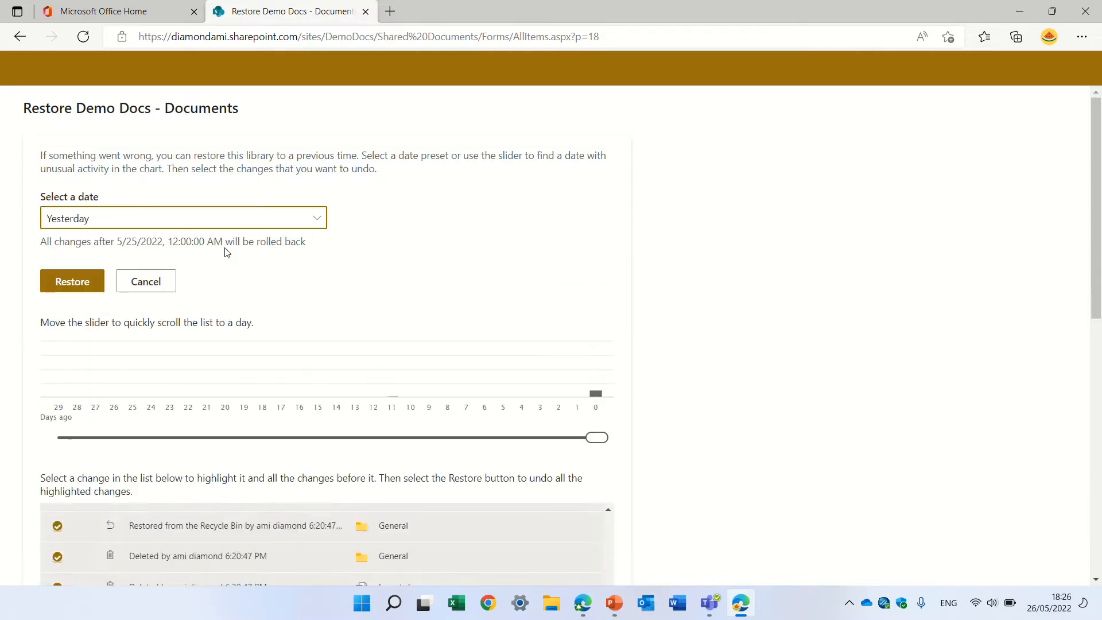
pyautogui.moveTo(1089, 186); pyautogui.dragTo(1061, 197)
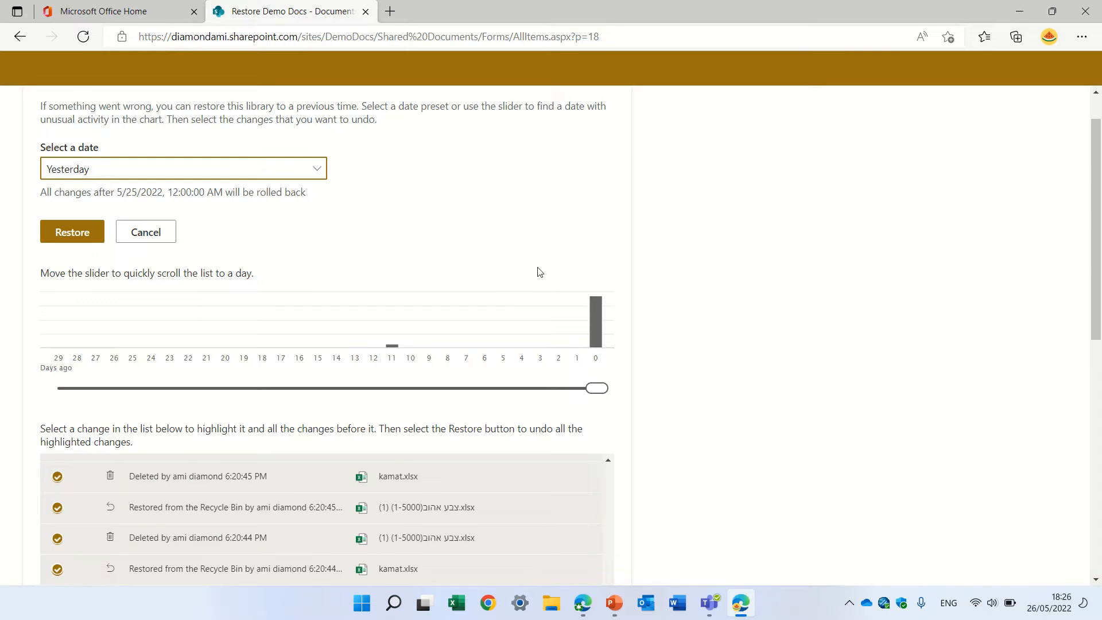
# Try the One week ago preset as the restore date, followed by Custom date and time
pyautogui.click(285, 173)
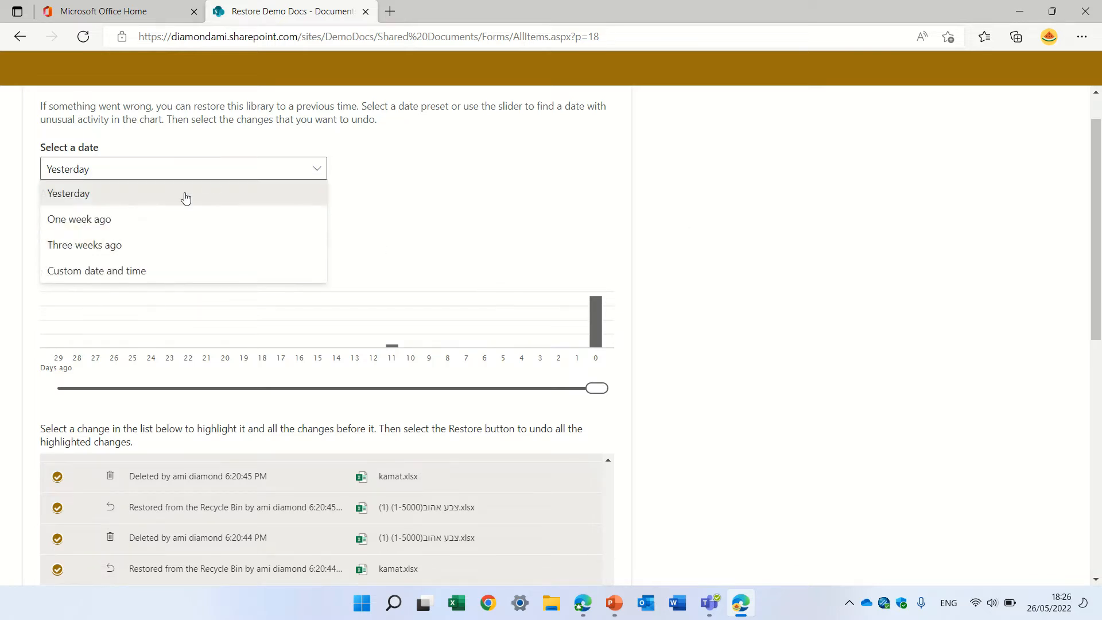
pyautogui.click(151, 219)
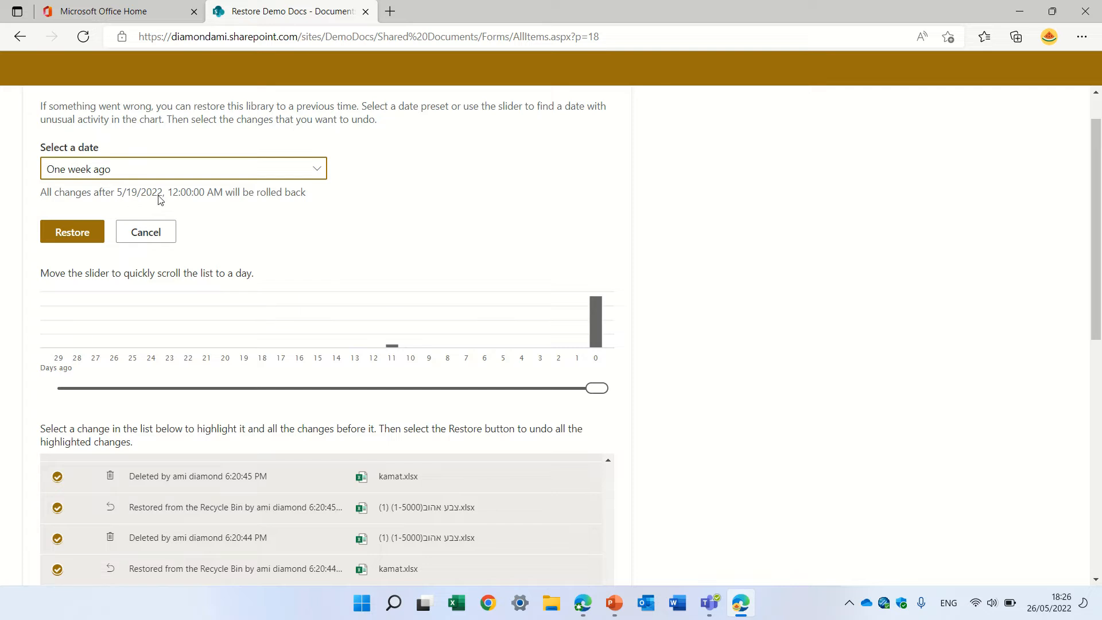
pyautogui.click(316, 171)
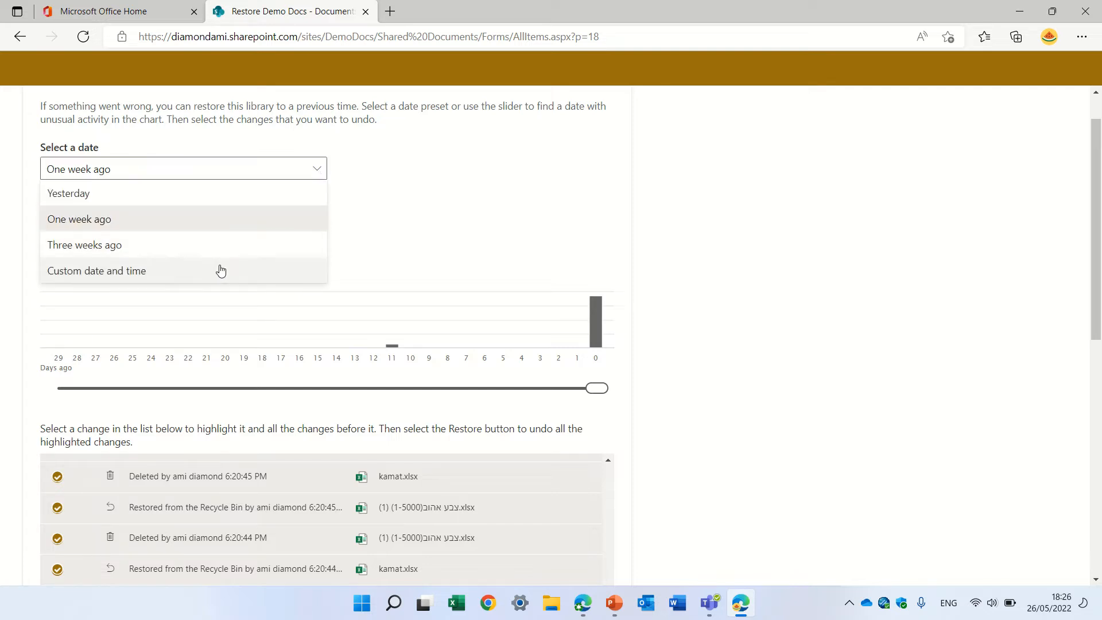
pyautogui.click(222, 270)
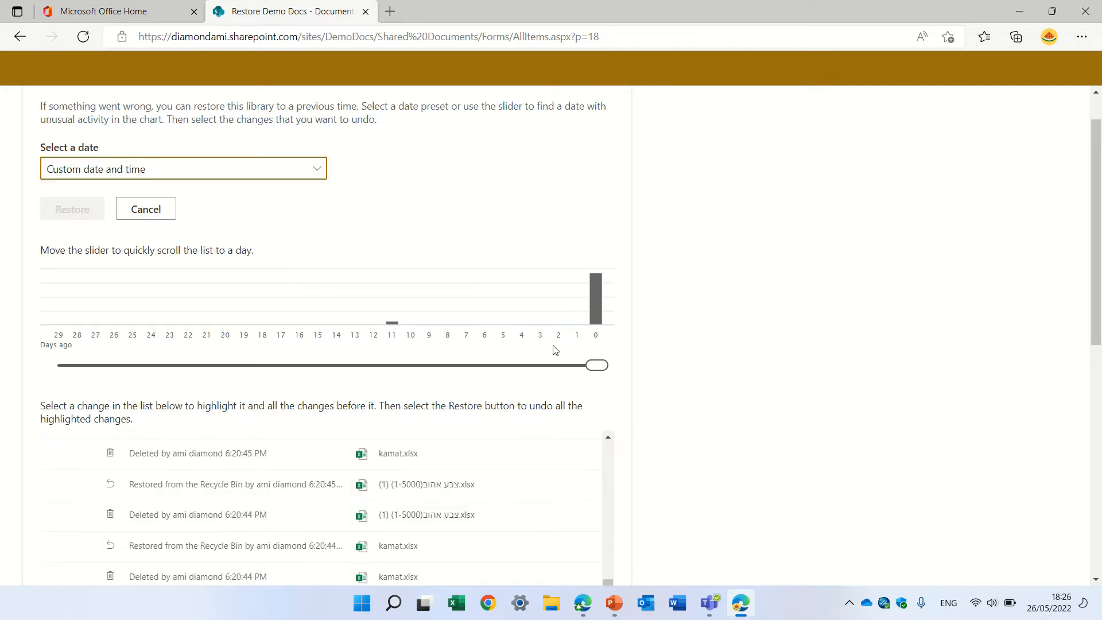
# Move the activity slider to 20 days ago and examine the library's list of past changes
pyautogui.moveTo(599, 365); pyautogui.dragTo(224, 370)
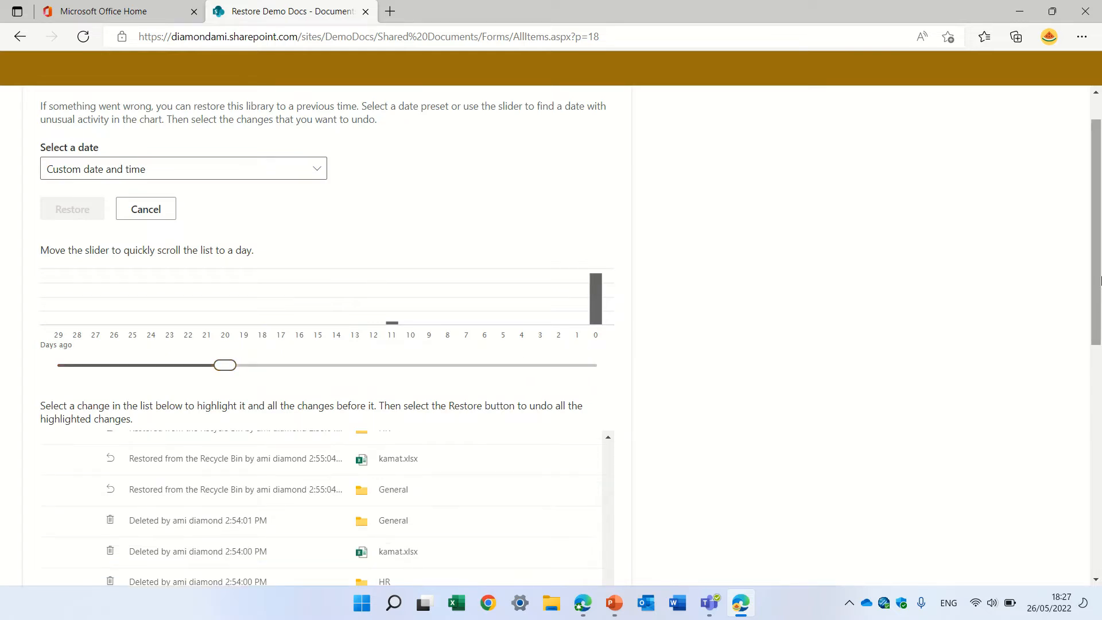
pyautogui.moveTo(1098, 281); pyautogui.dragTo(1098, 277)
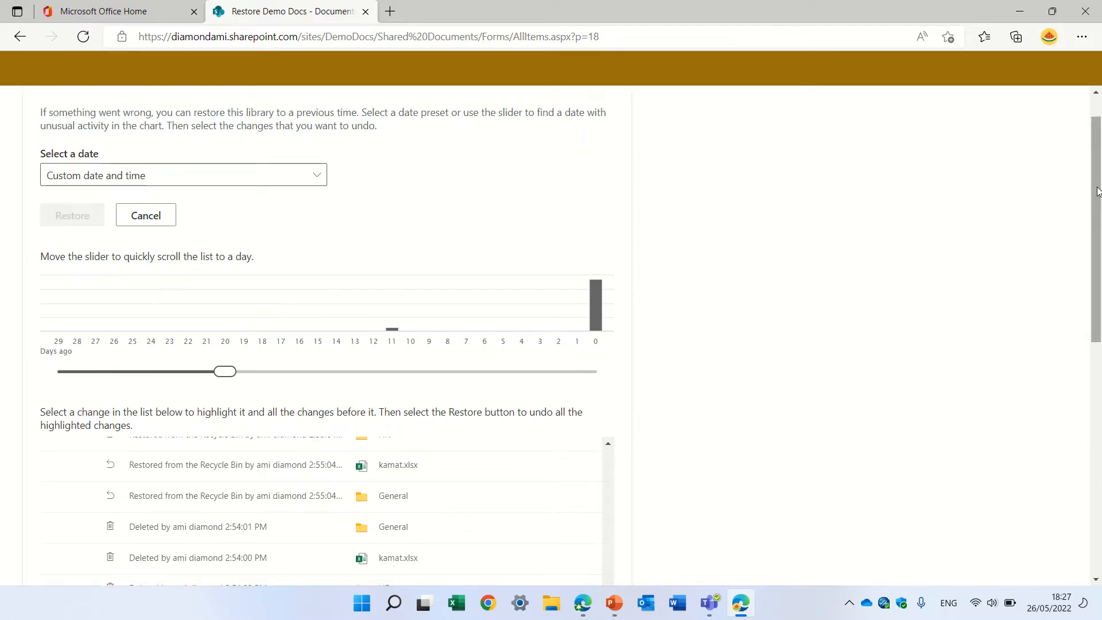
pyautogui.moveTo(1097, 191); pyautogui.dragTo(1060, 340)
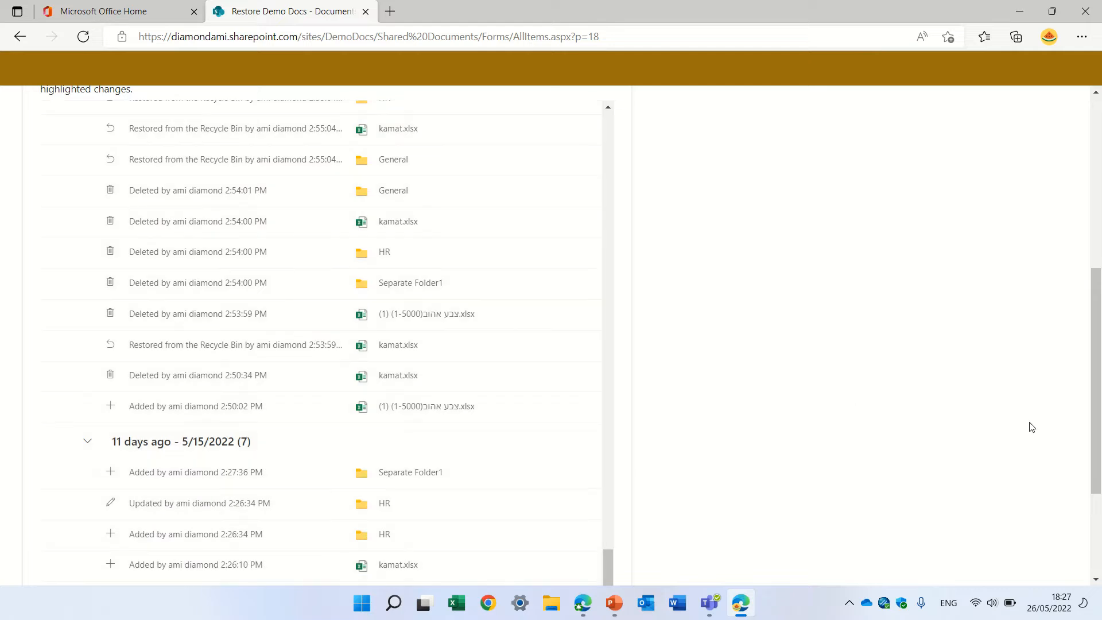
pyautogui.moveTo(1085, 438); pyautogui.dragTo(1086, 149)
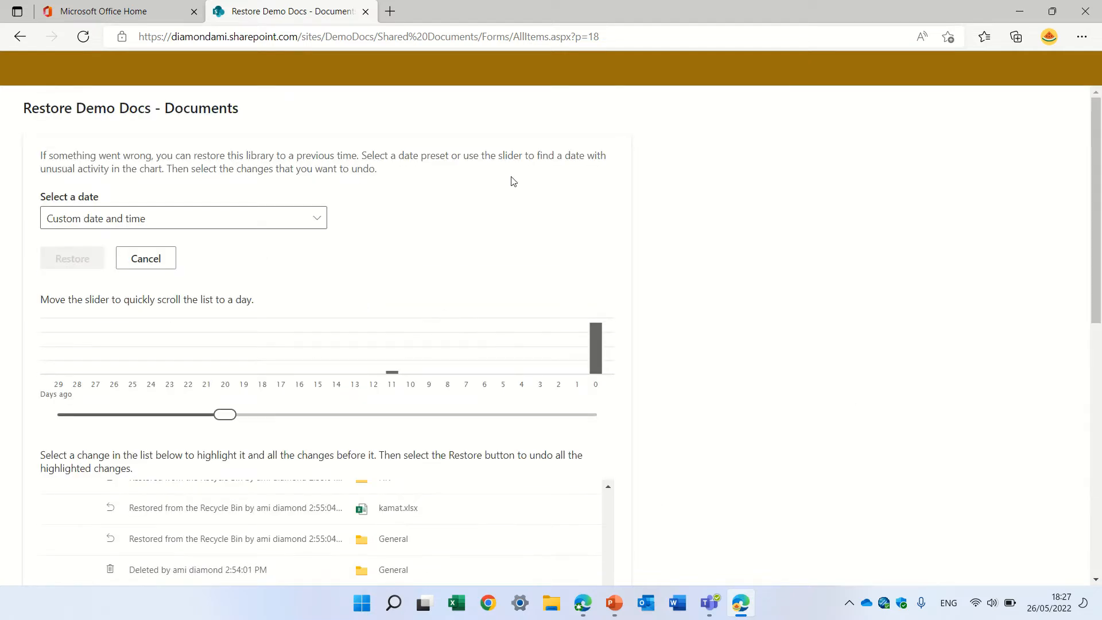
# Restore the Documents library with the Yesterday preset, confirm the rollback and return to the library
pyautogui.click(189, 223)
pyautogui.click(131, 248)
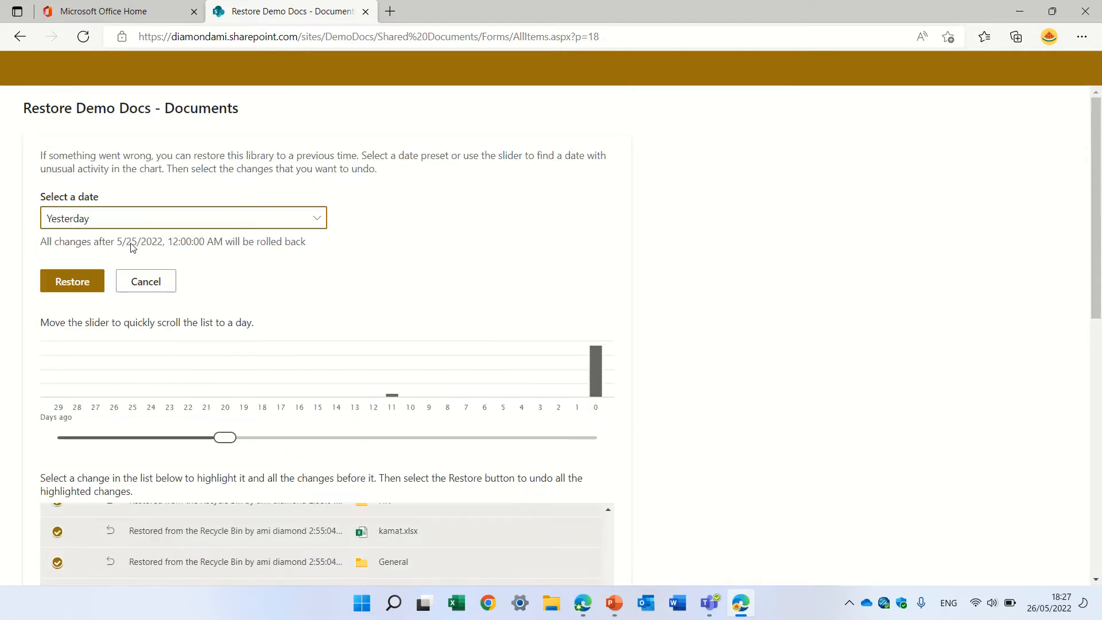
pyautogui.click(75, 286)
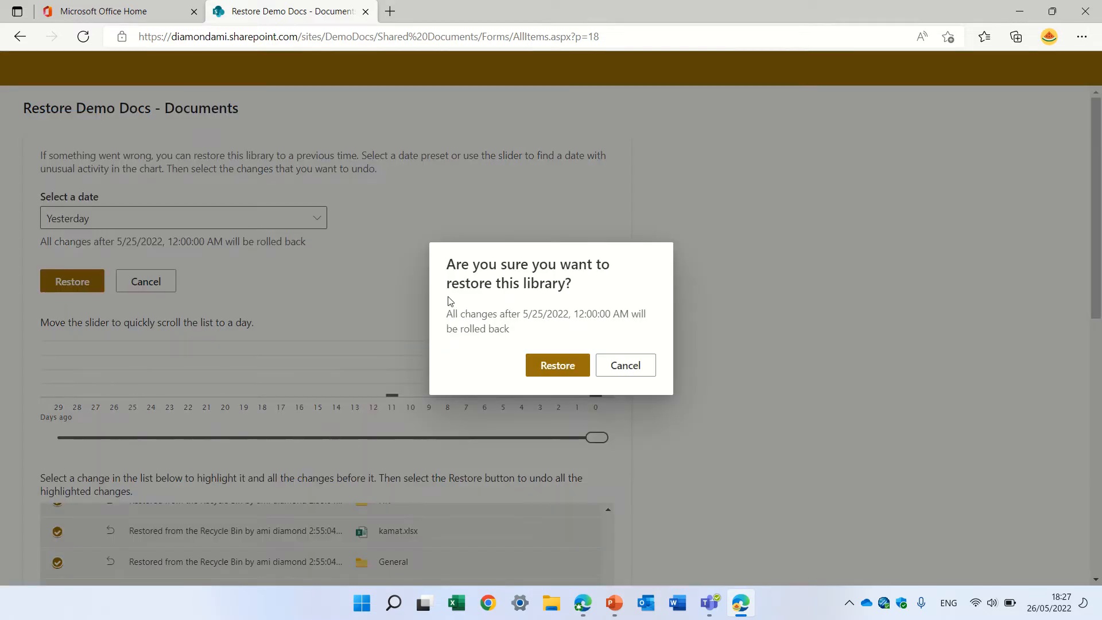
pyautogui.click(563, 366)
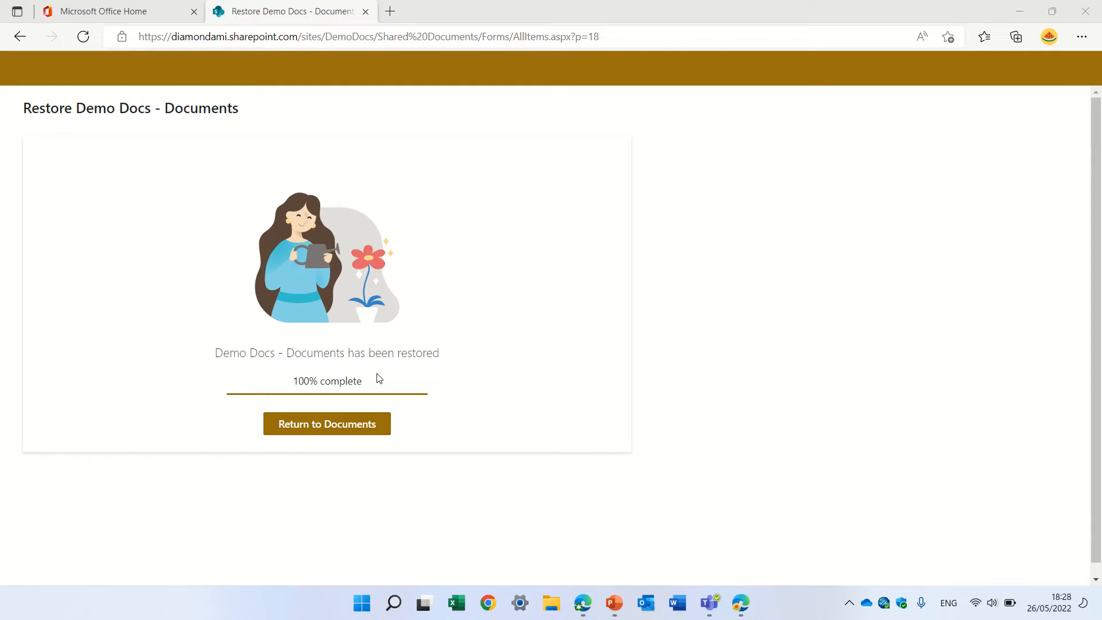
pyautogui.click(330, 436)
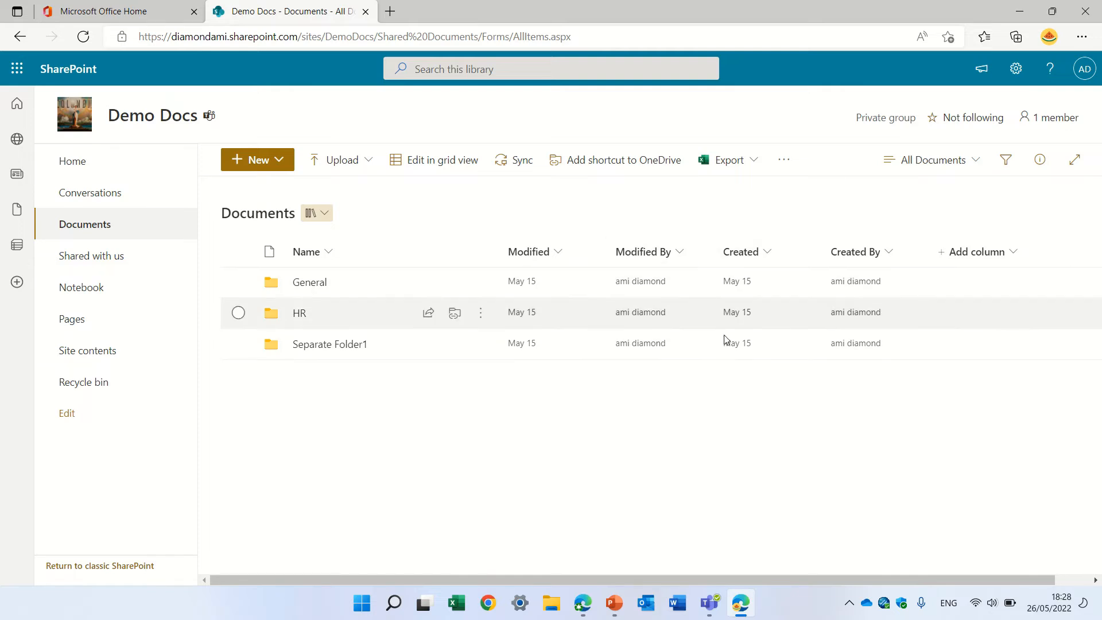
# Restore the Documents library again with the Three weeks ago preset, reviewing the listed changes before confirming the rollback
pyautogui.click(1015, 69)
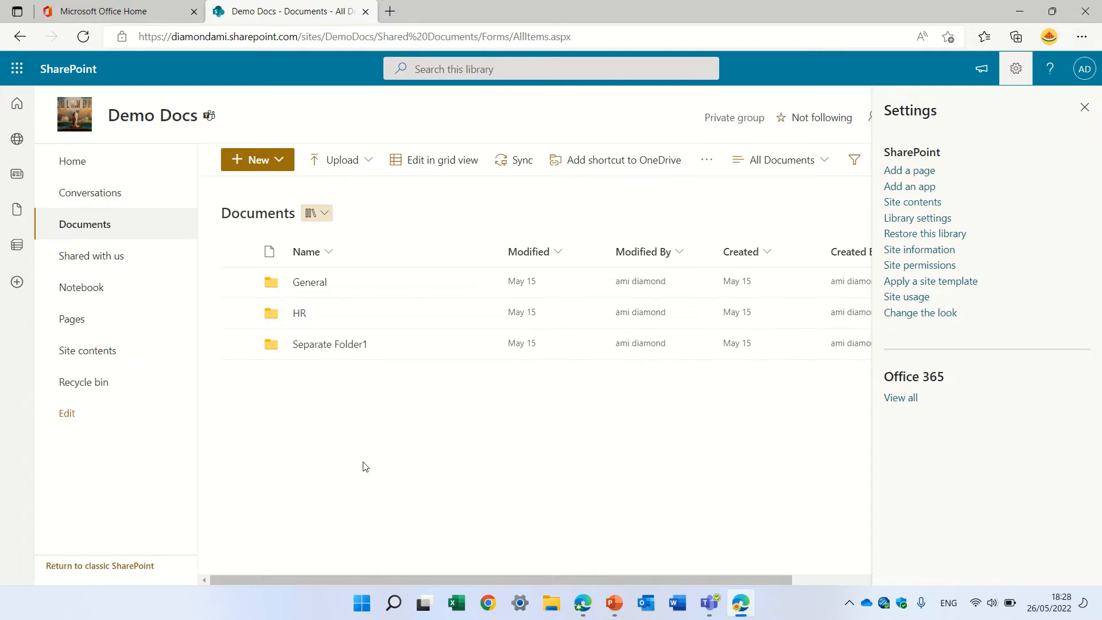
pyautogui.click(954, 233)
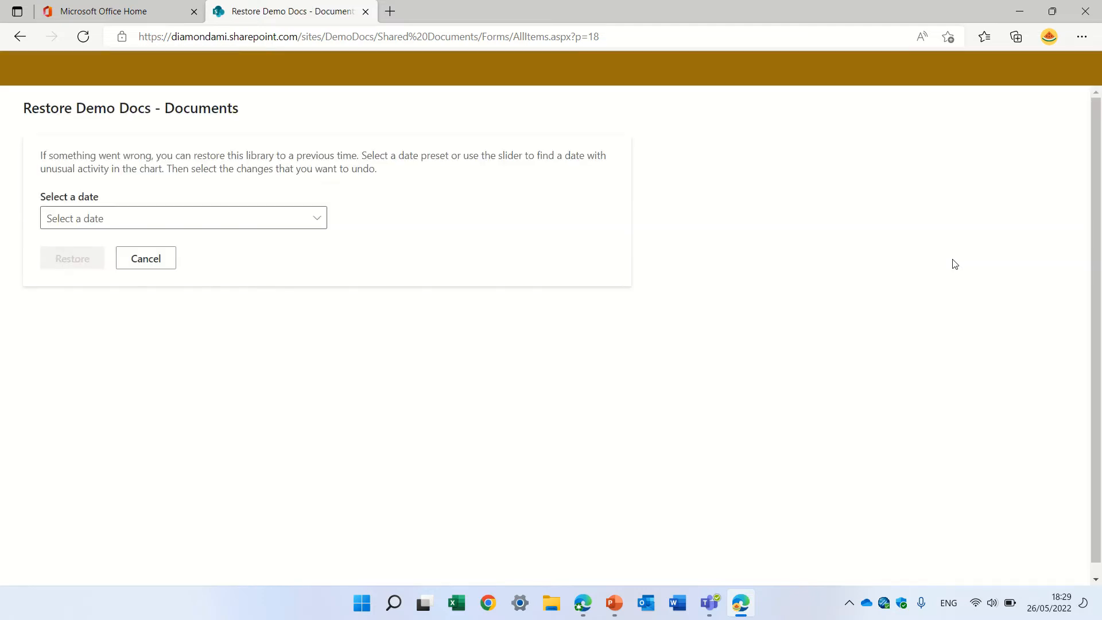
pyautogui.click(219, 221)
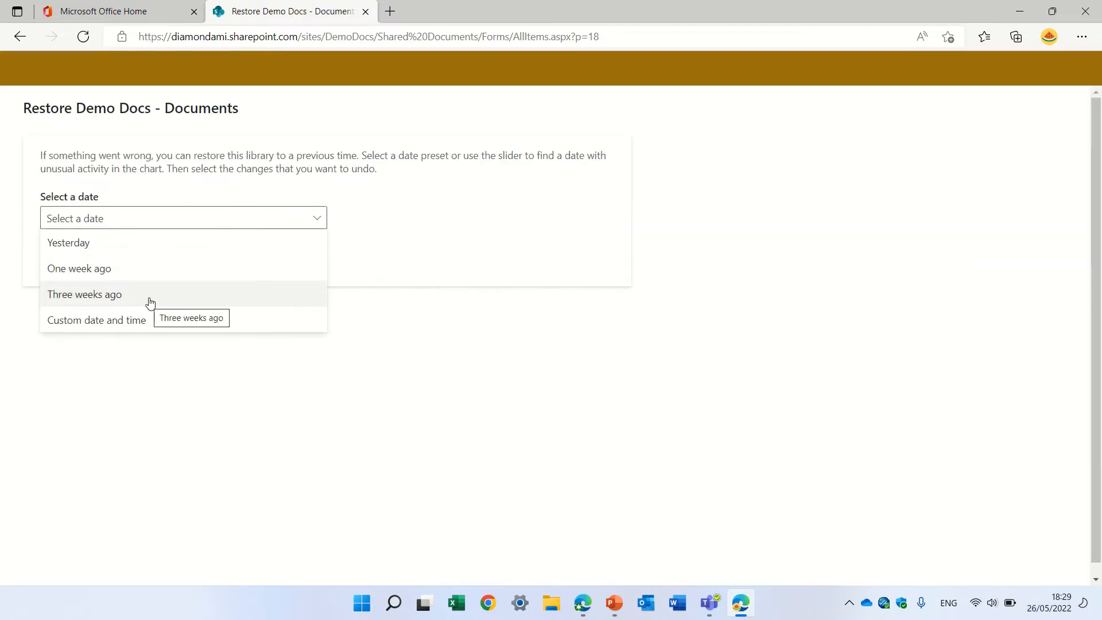
pyautogui.click(150, 300)
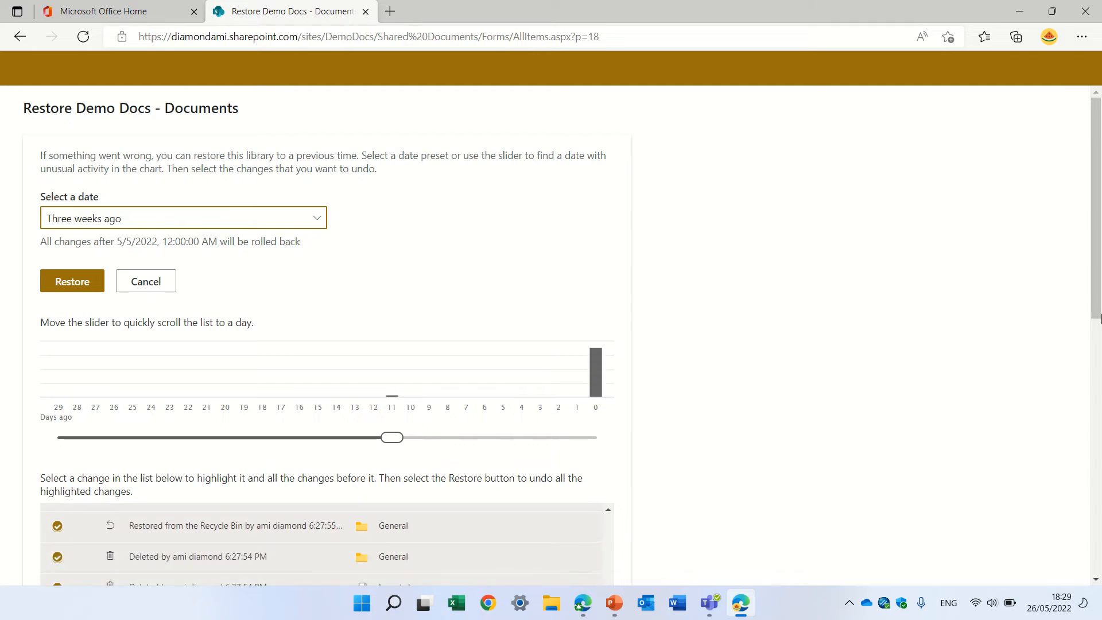
pyautogui.scroll(-4, 1078, 443)
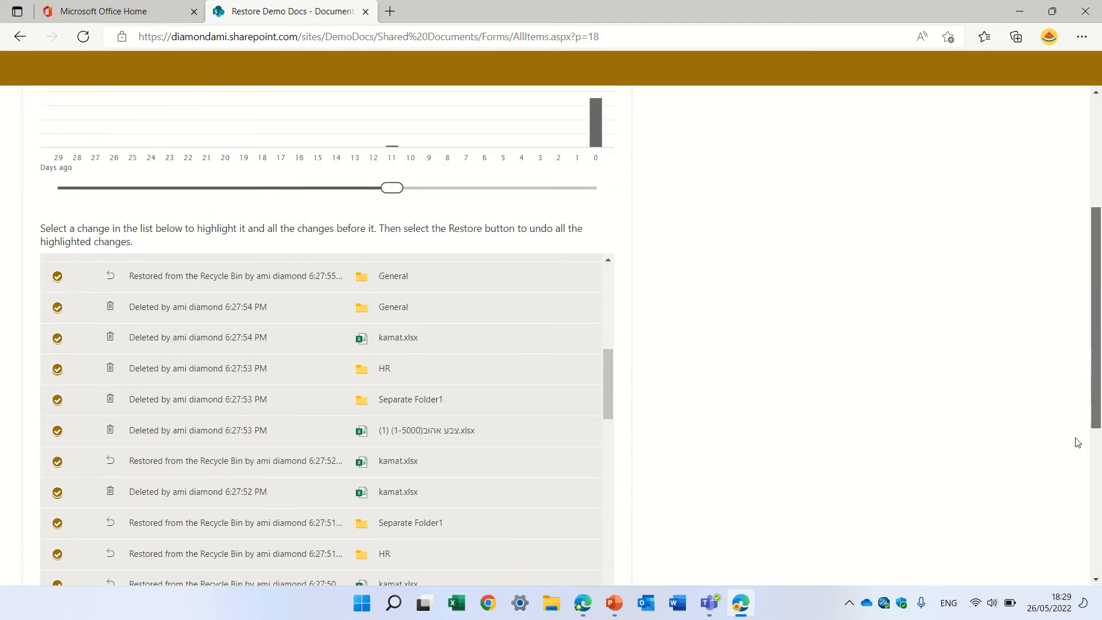
pyautogui.scroll(-3, 1078, 443)
pyautogui.scroll(10, 1079, 293)
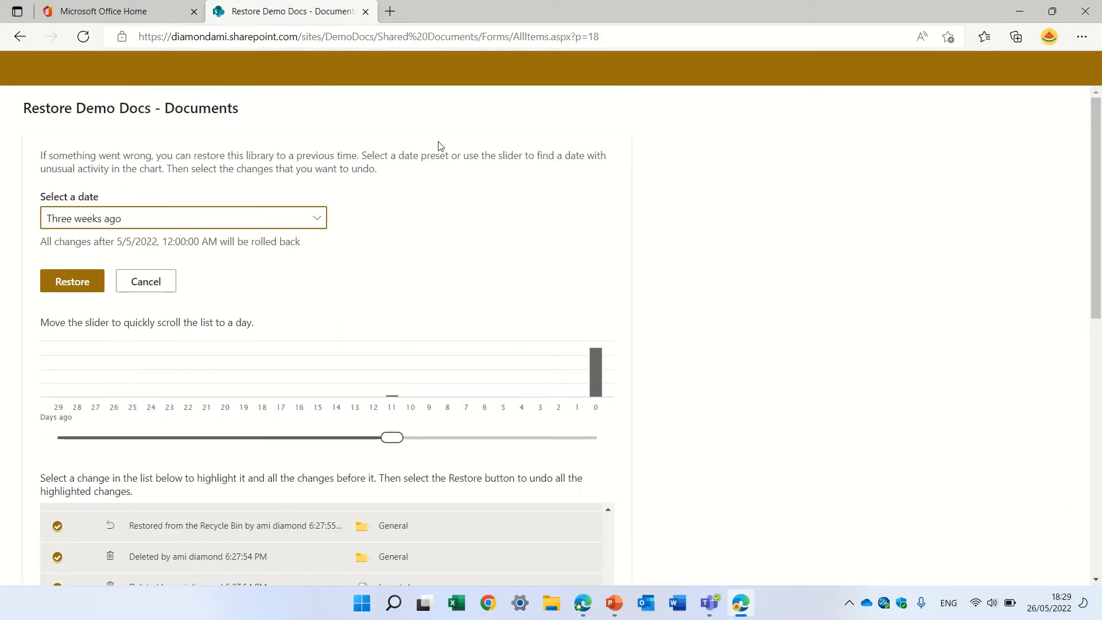
pyautogui.click(74, 283)
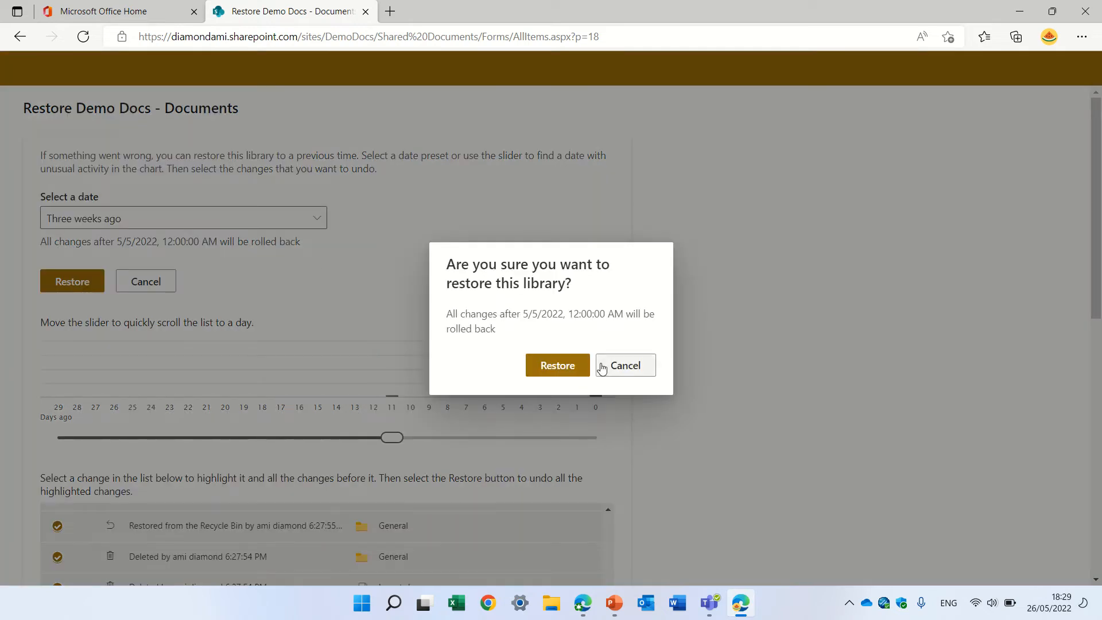
pyautogui.click(565, 366)
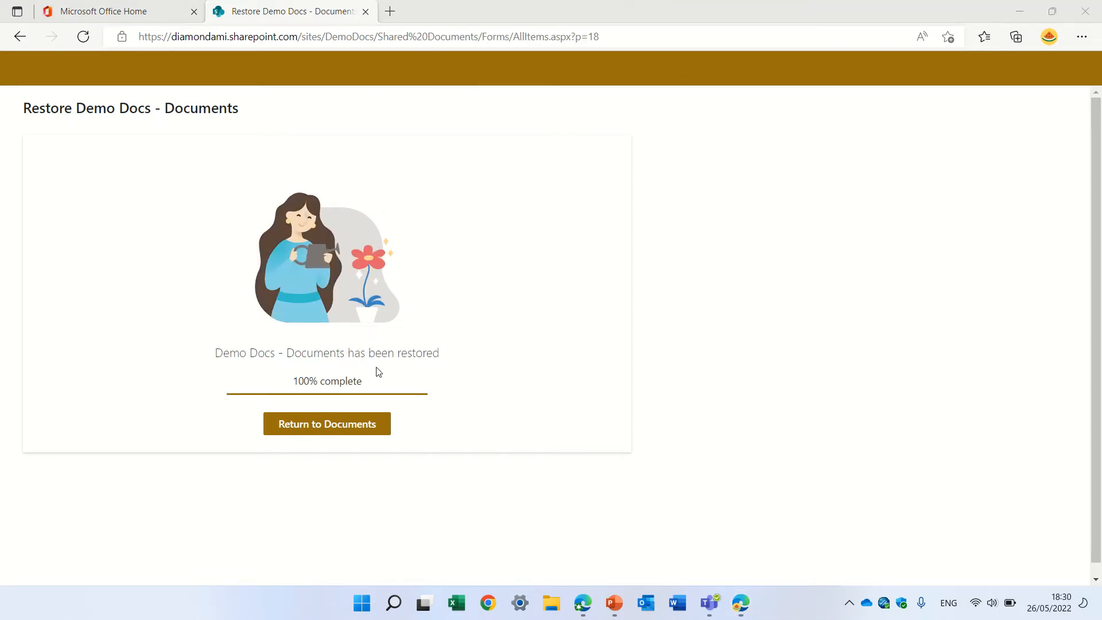
# Return to the restored Documents library and open Microsoft Teams from SharePoint
pyautogui.click(354, 427)
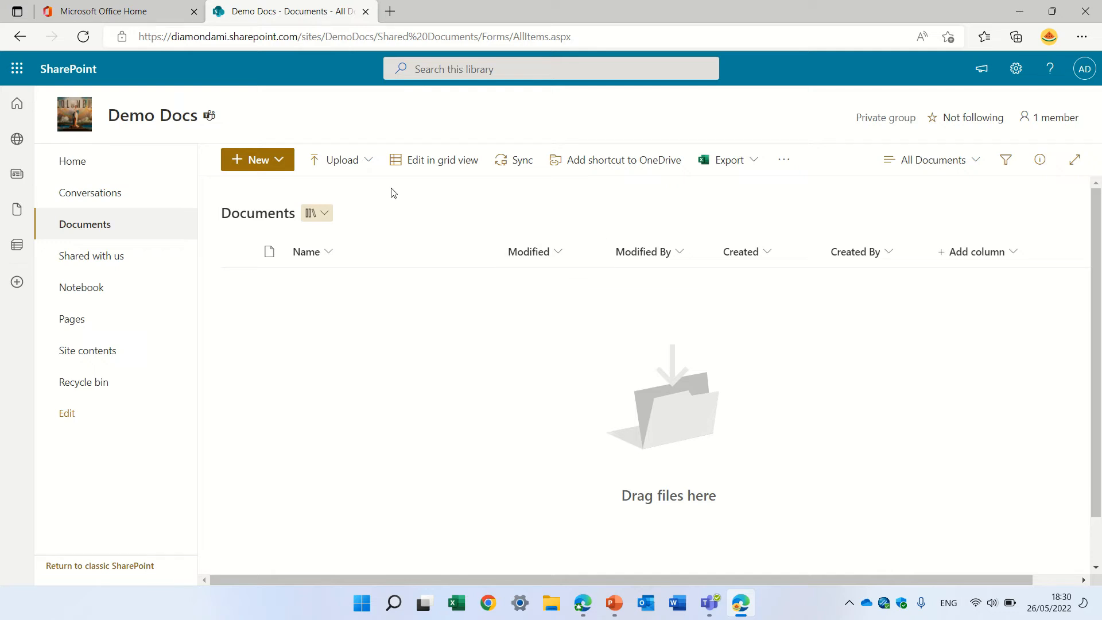
pyautogui.click(17, 68)
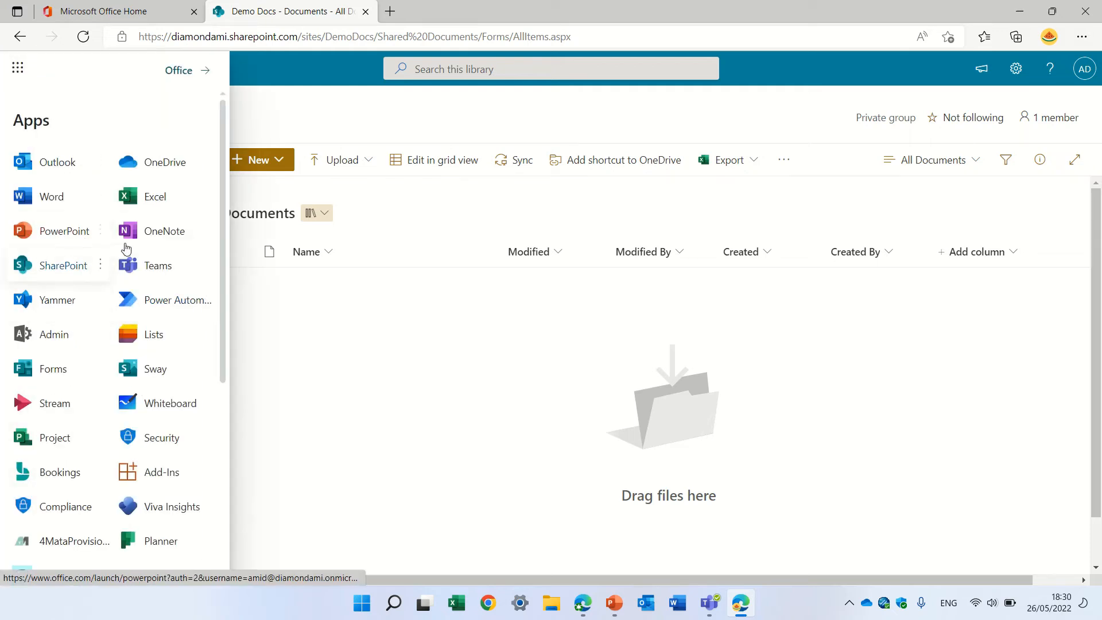
pyautogui.click(163, 275)
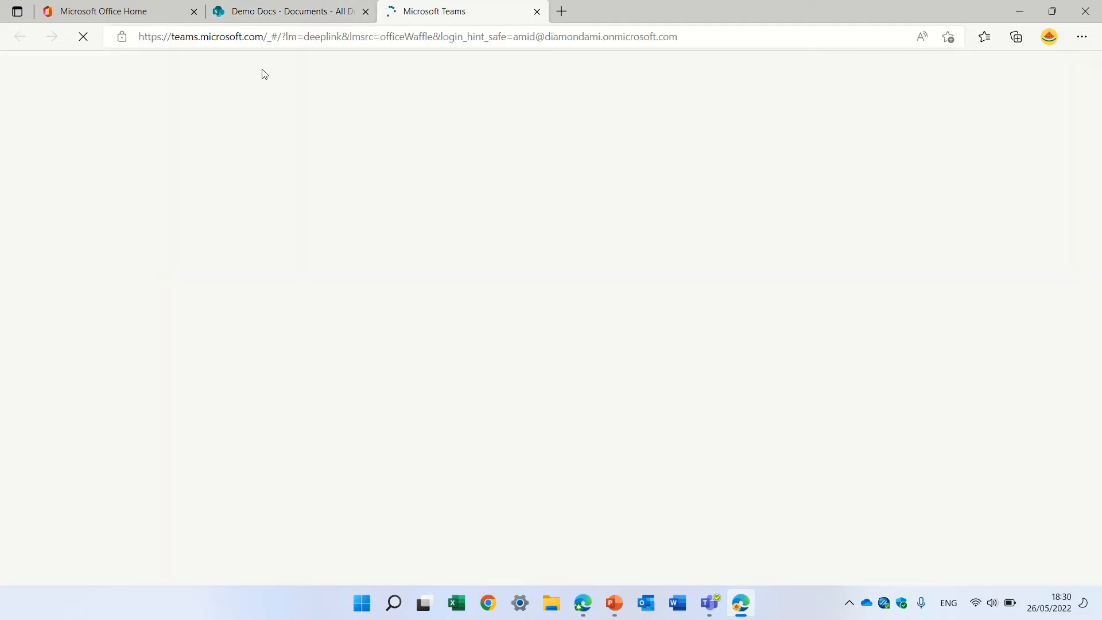
pyautogui.click(303, 21)
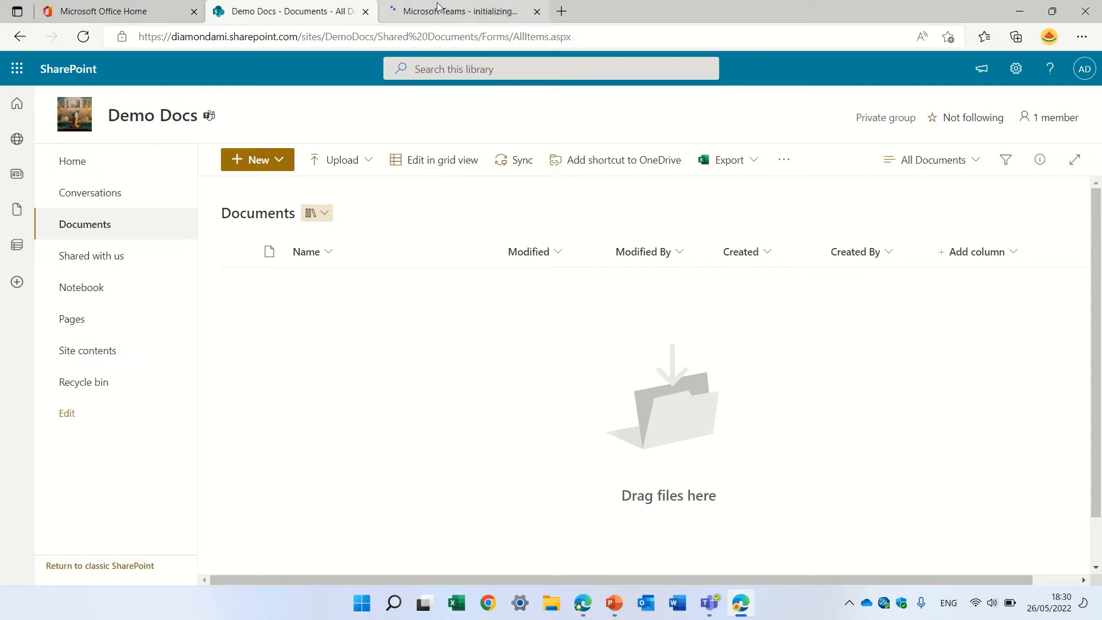
pyautogui.click(411, 16)
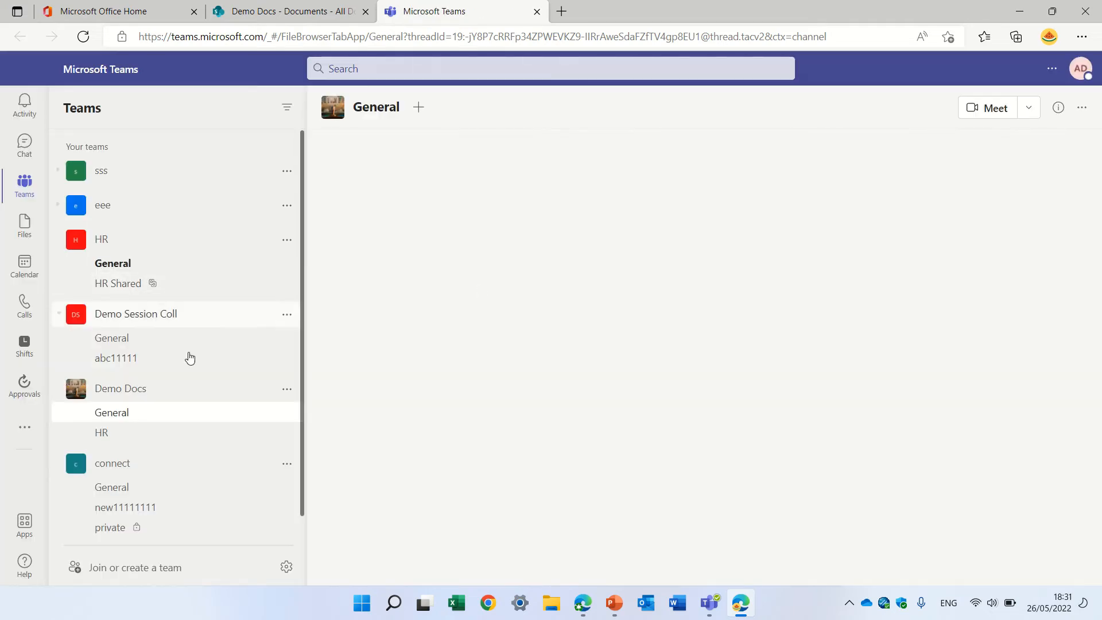
# View the files of the General channel in the Demo Docs team
pyautogui.click(133, 418)
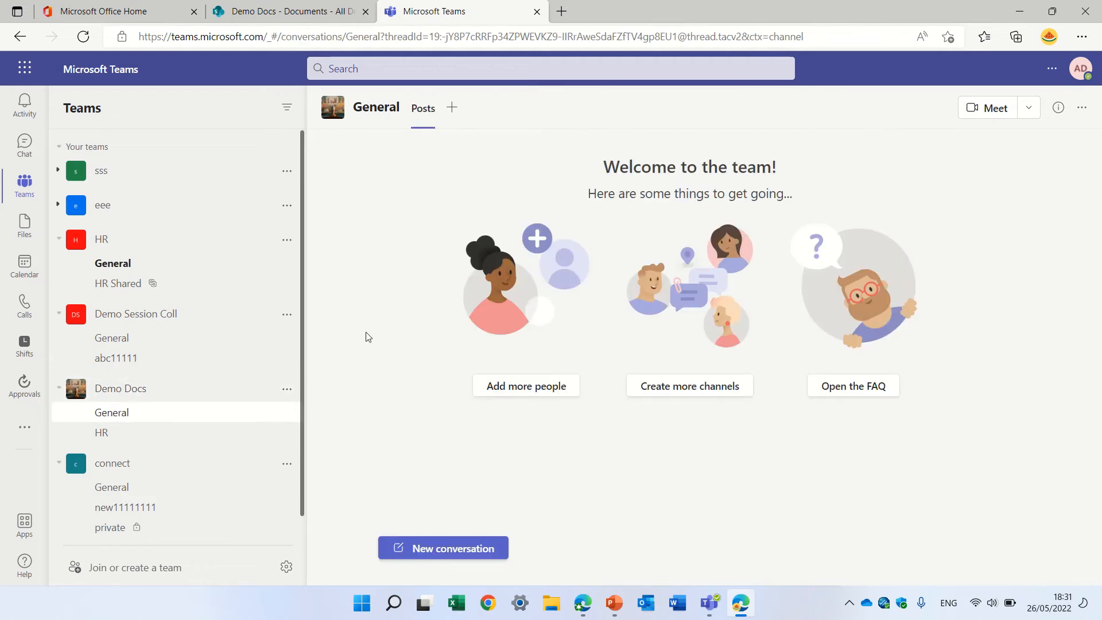
pyautogui.click(121, 435)
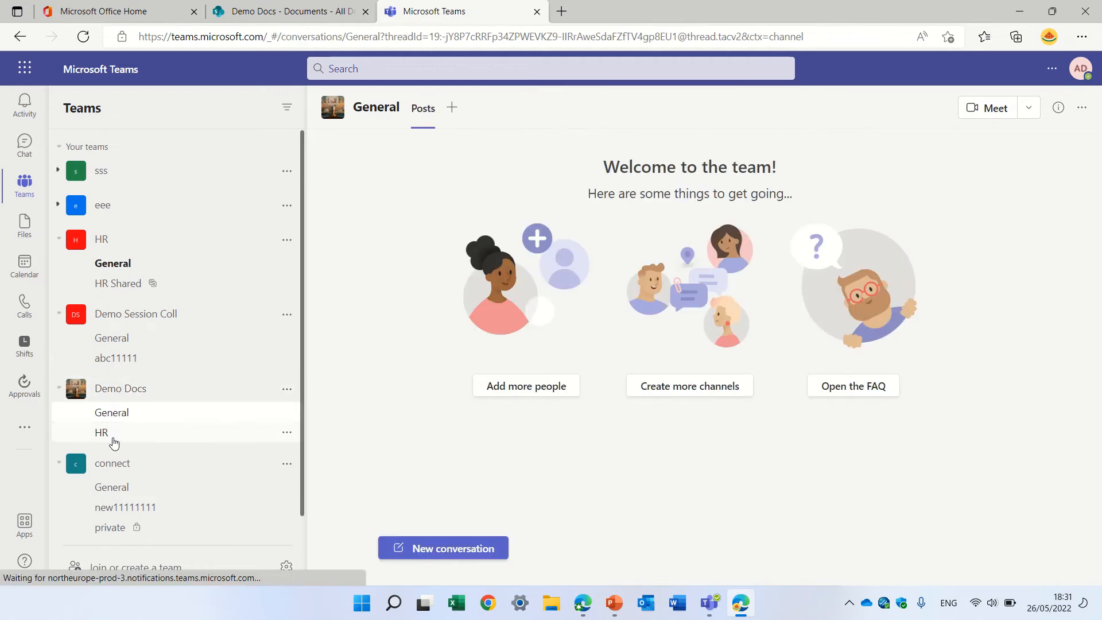
pyautogui.click(127, 416)
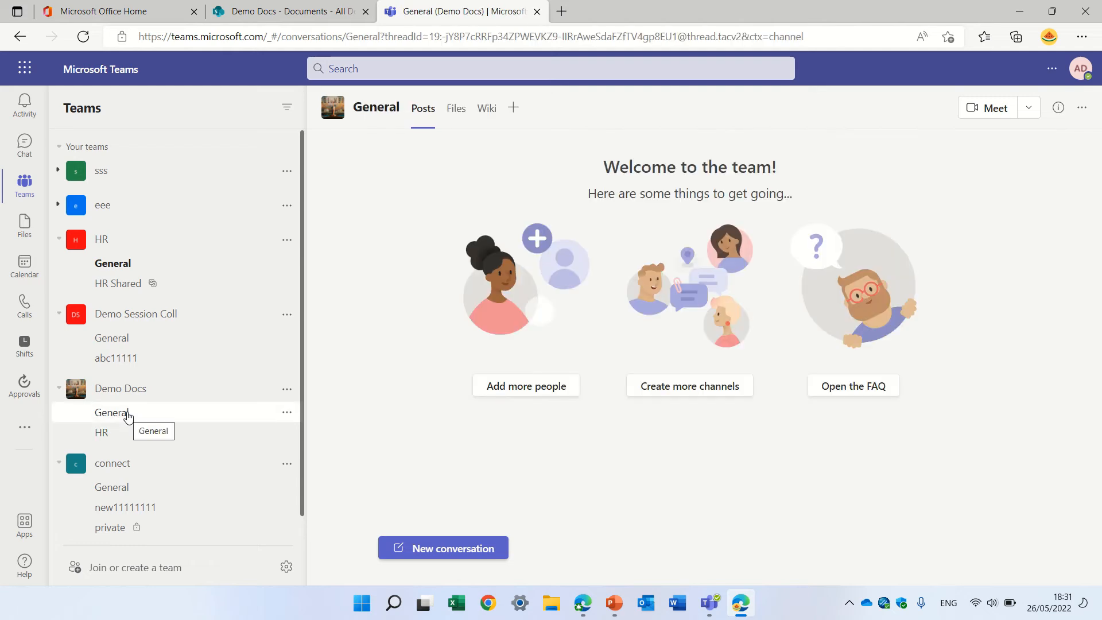
pyautogui.click(458, 113)
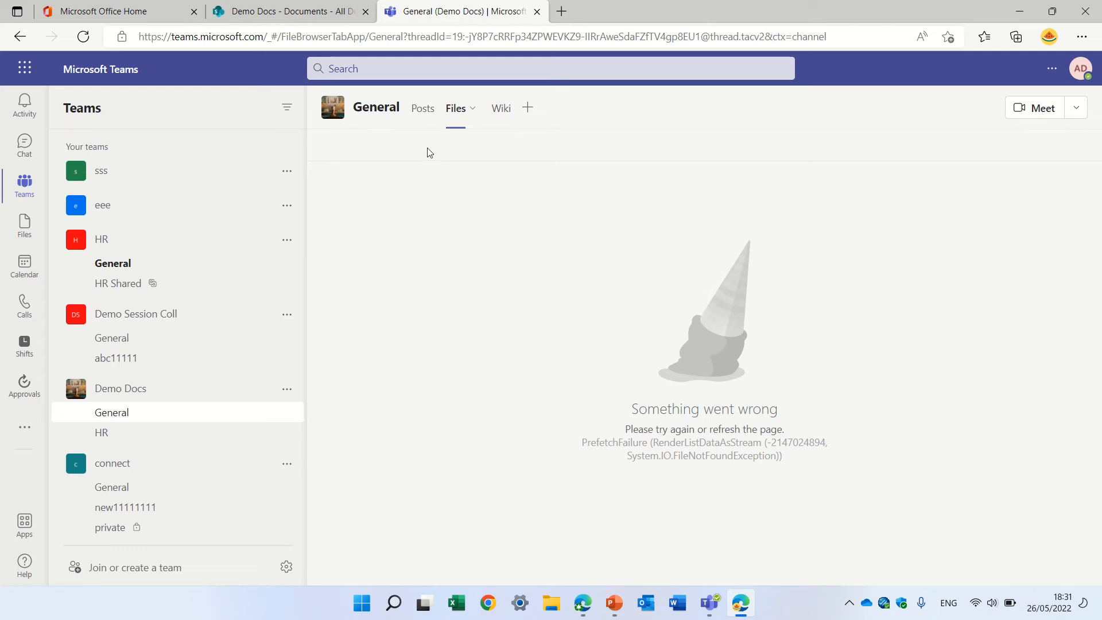
# Create a folder named General in the SharePoint Documents library, checking the spelling against the channel name in Teams
pyautogui.click(319, 15)
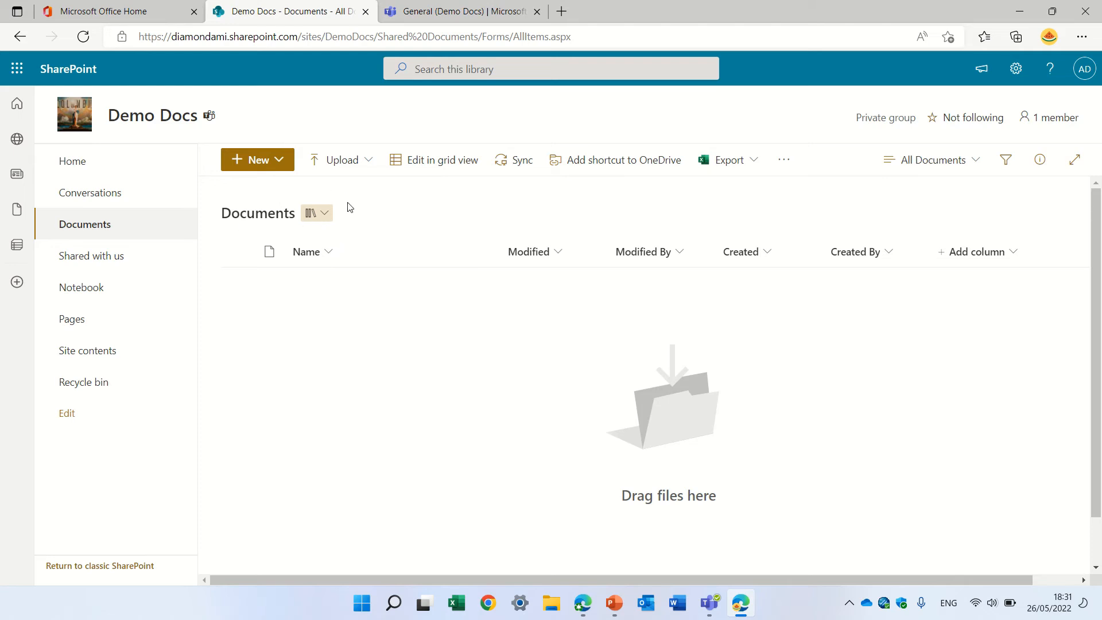
pyautogui.click(285, 165)
pyautogui.click(268, 191)
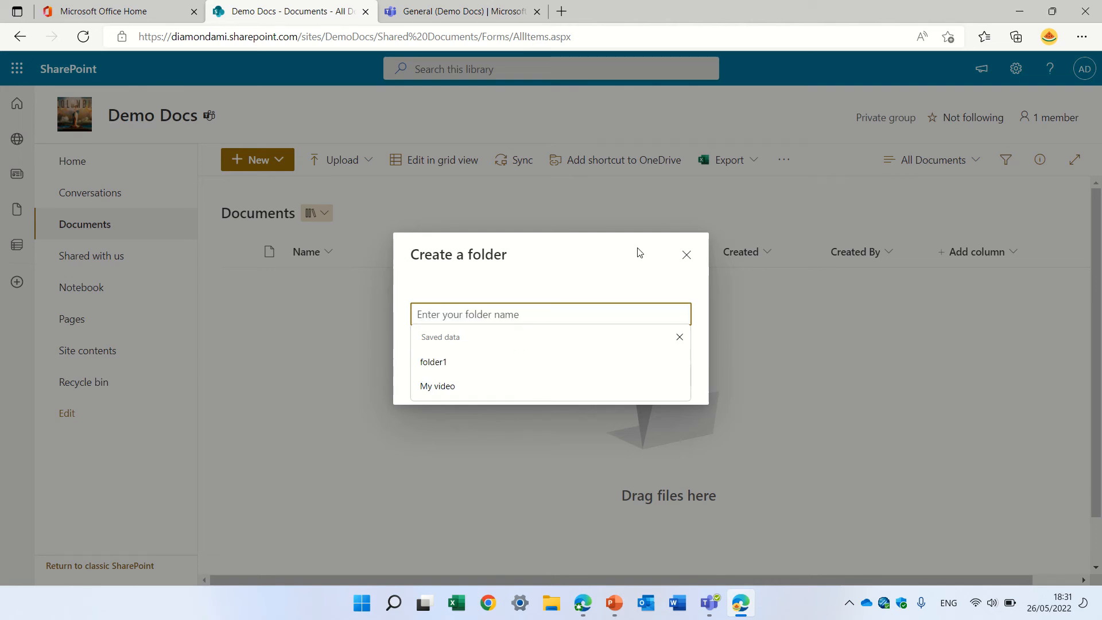
pyautogui.write('Genral')
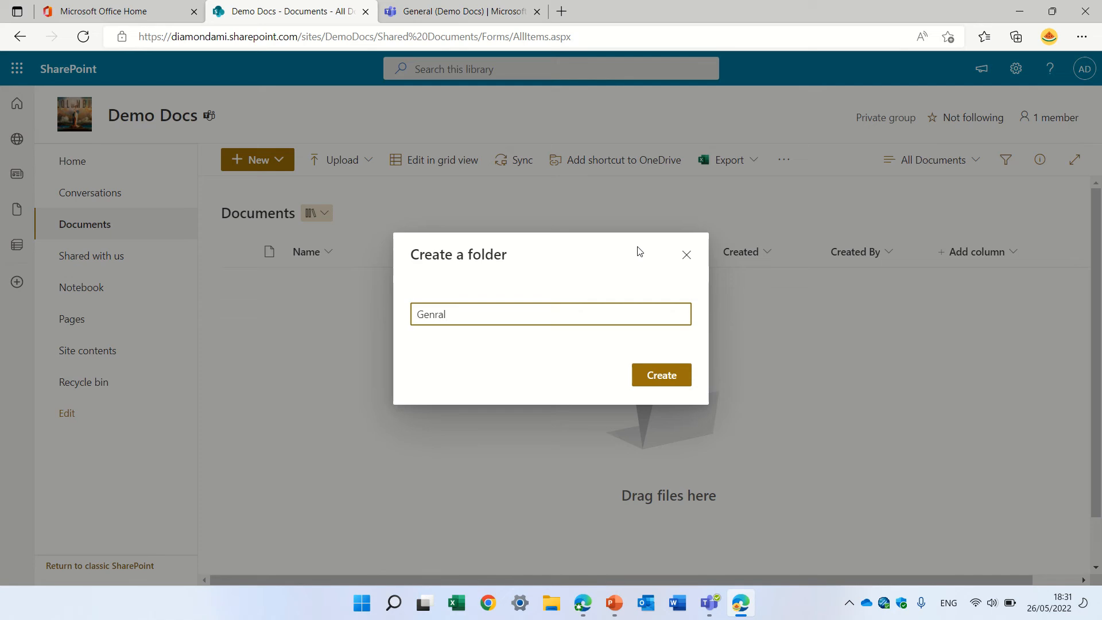
pyautogui.press('BackSpace')
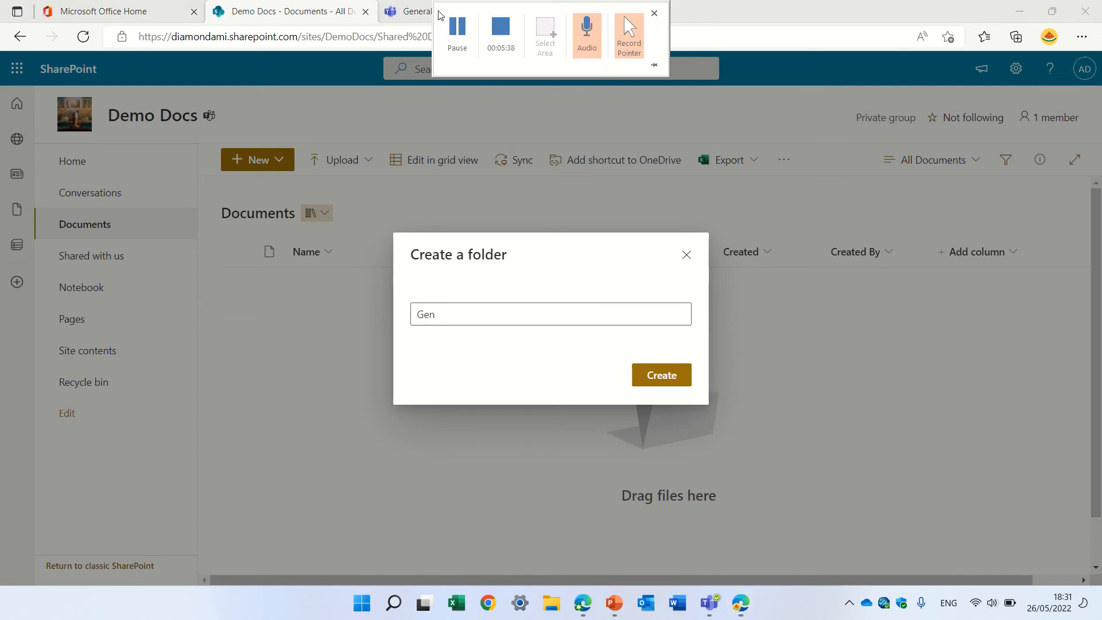
pyautogui.click(410, 12)
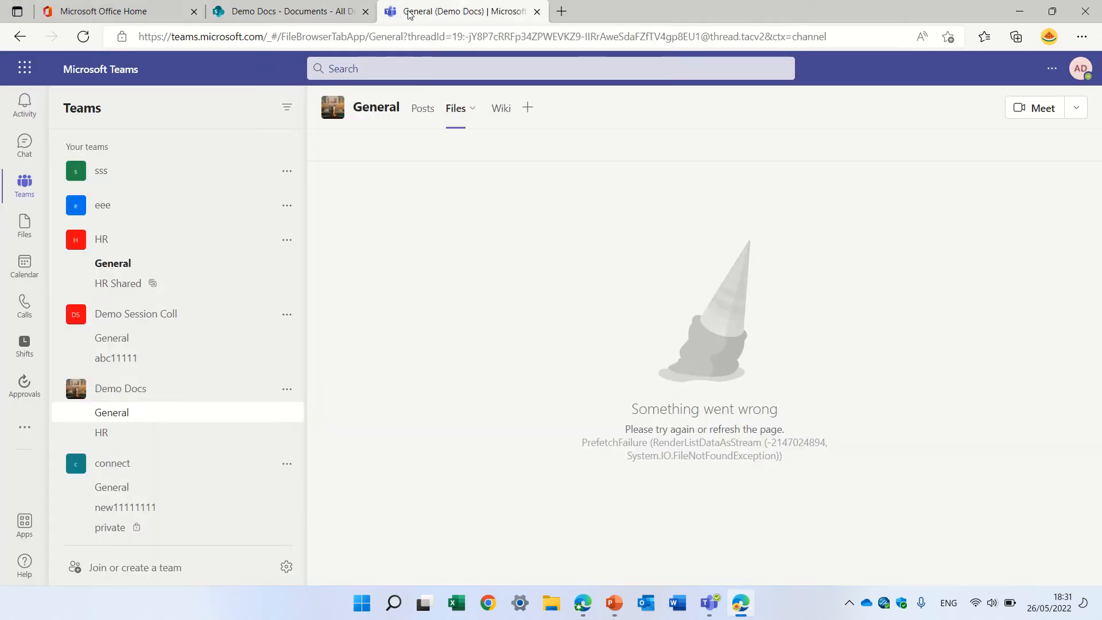
pyautogui.click(307, 11)
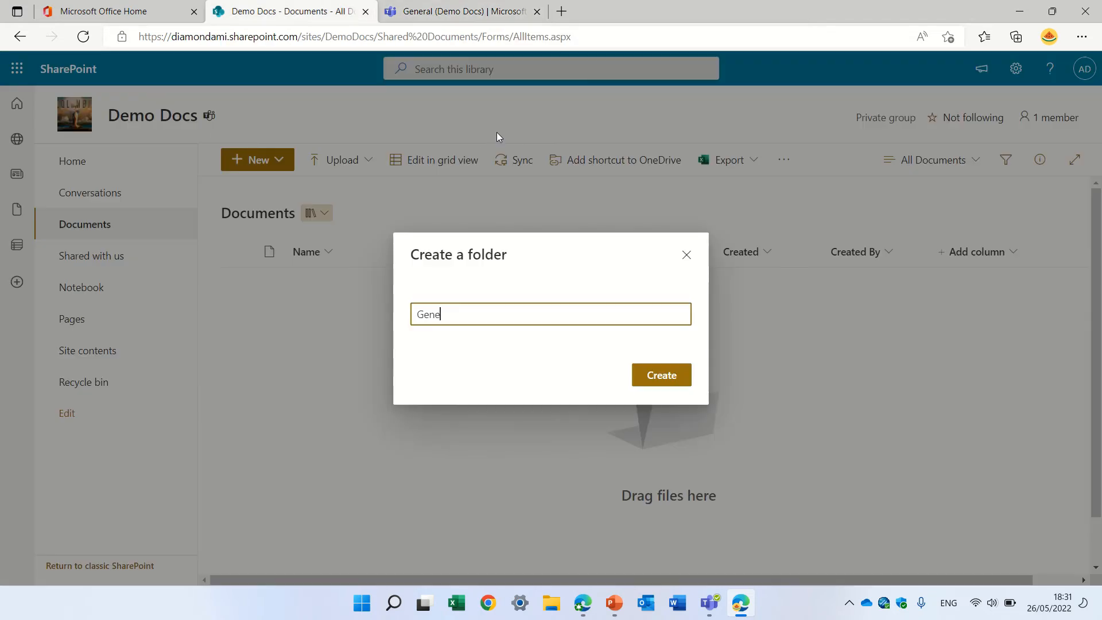
pyautogui.press('Return')
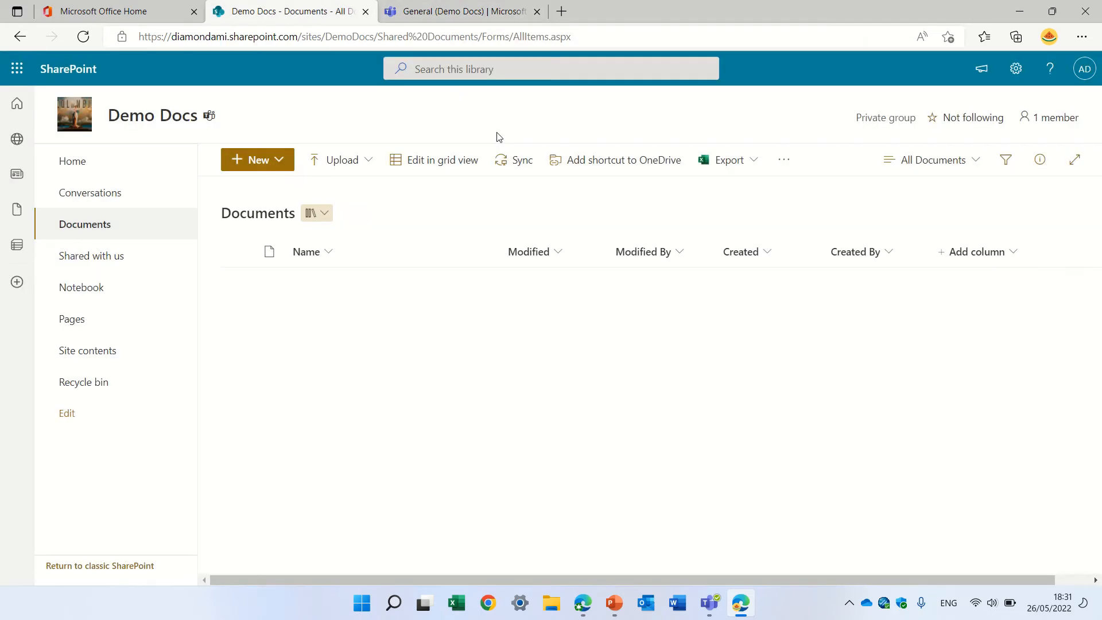
# Create a second folder named HR in the Documents library
pyautogui.click(274, 159)
pyautogui.click(269, 187)
pyautogui.write('HR')
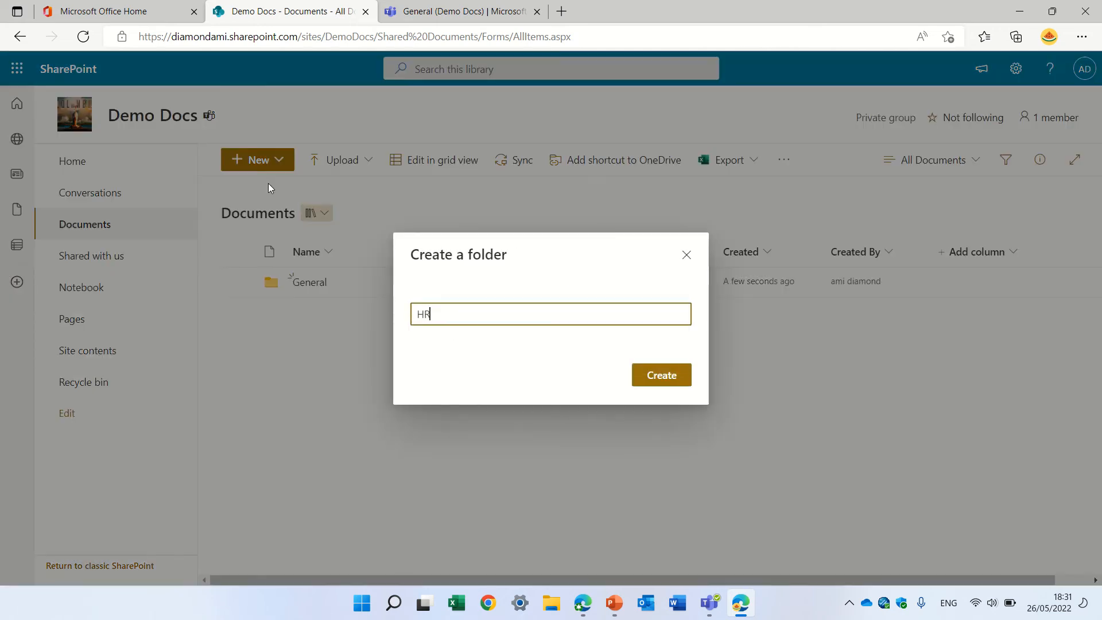
pyautogui.click(660, 374)
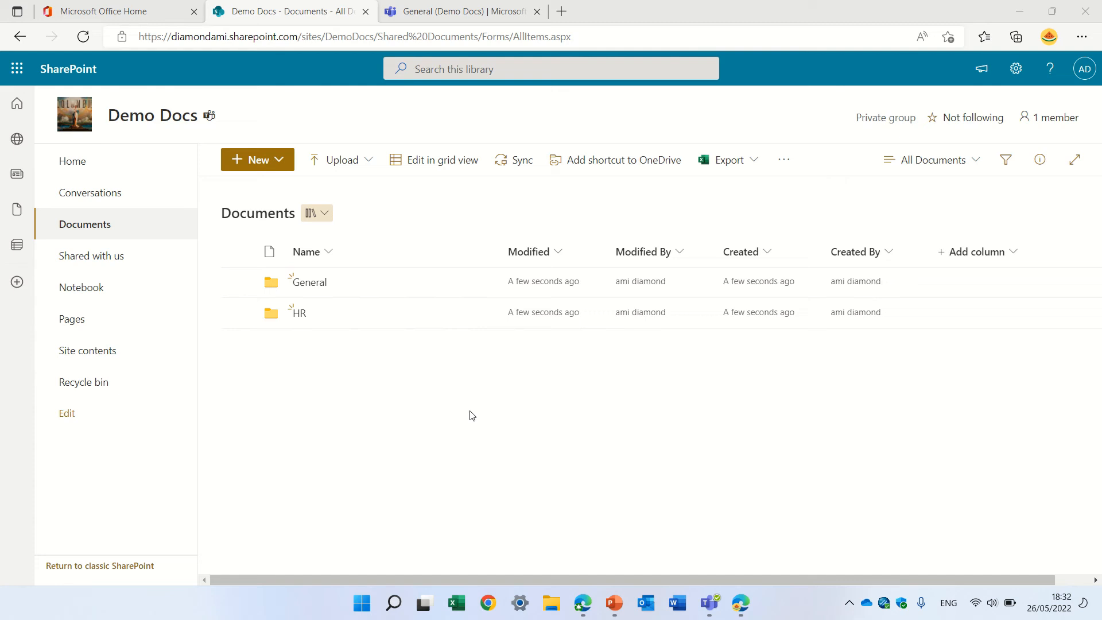
# Check the General channel's files in Teams against the folders in the SharePoint Documents library
pyautogui.click(489, 17)
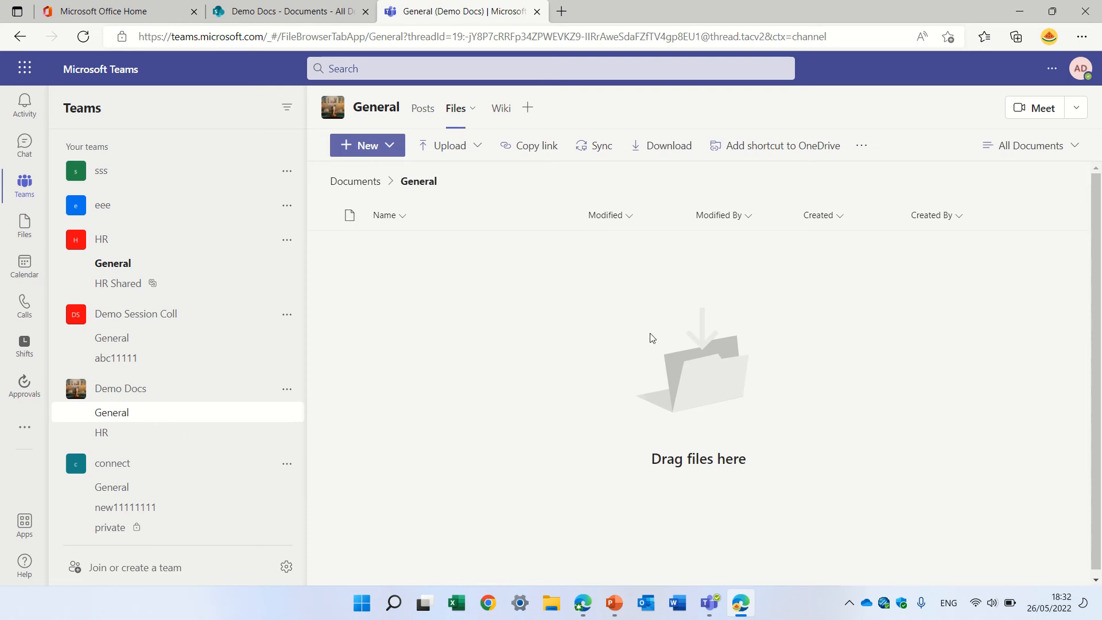
pyautogui.click(294, 10)
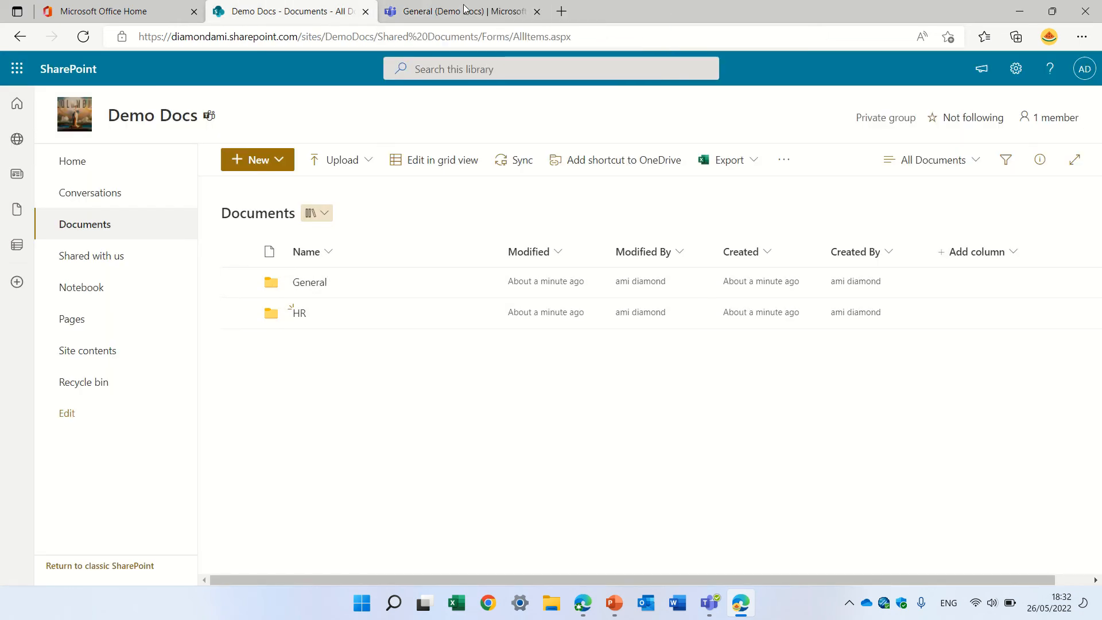
pyautogui.click(411, 13)
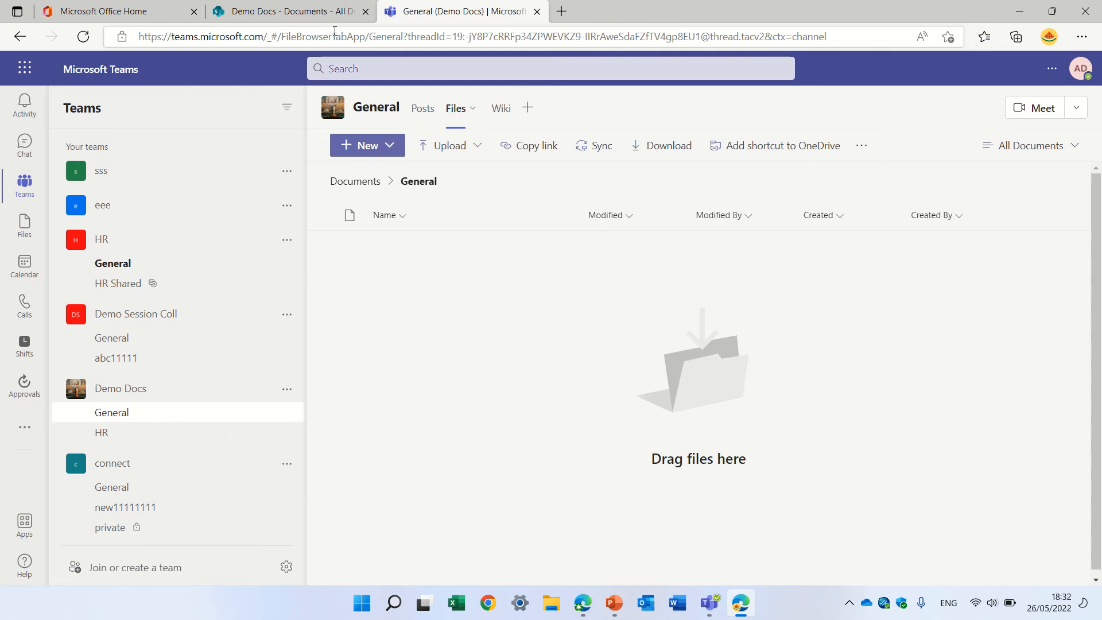
pyautogui.click(290, 11)
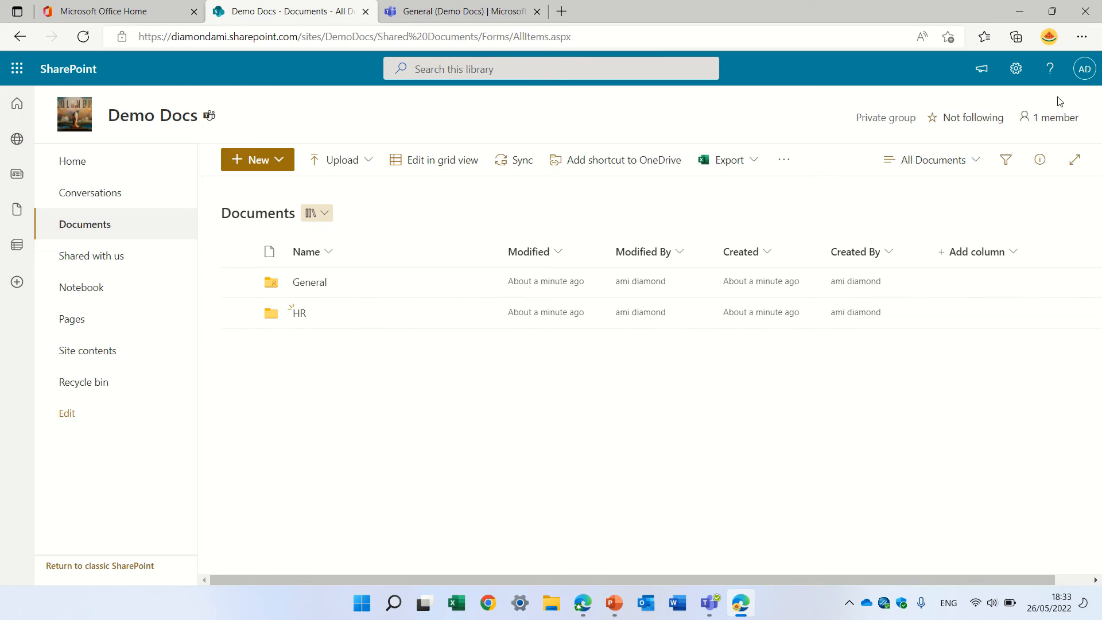
# Switch to OneDrive and open its Restore your OneDrive page
pyautogui.click(29, 77)
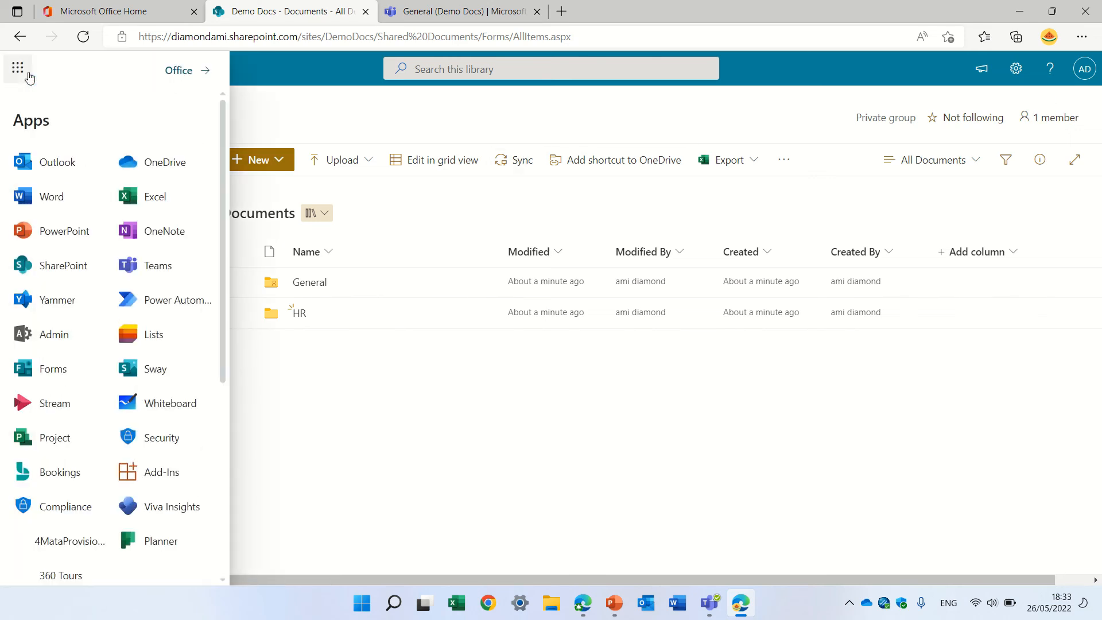
pyautogui.click(161, 167)
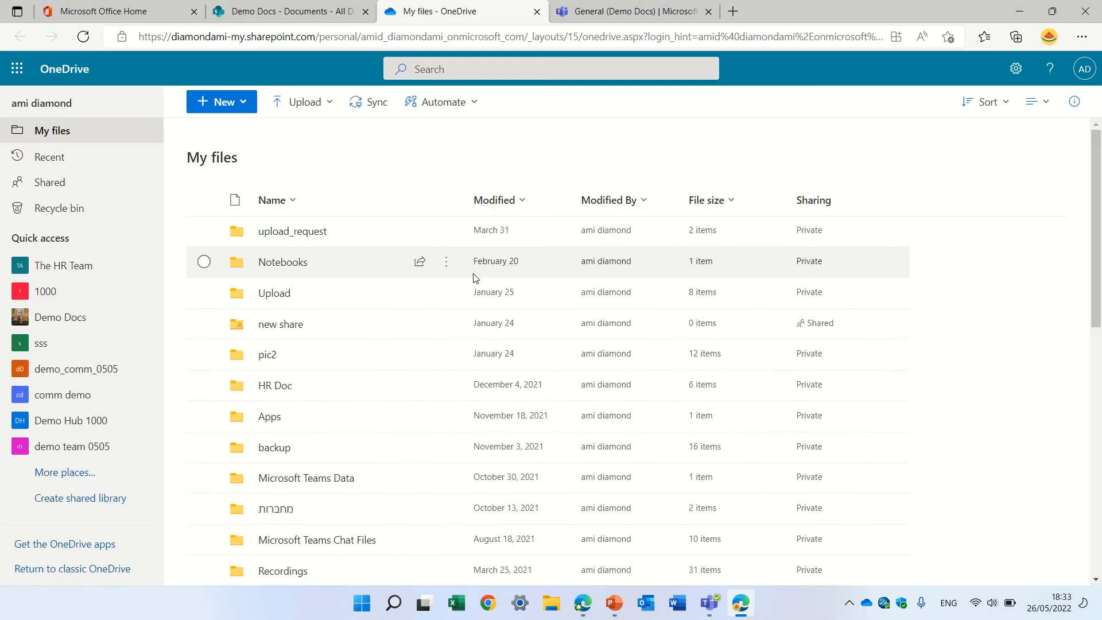
pyautogui.click(1016, 69)
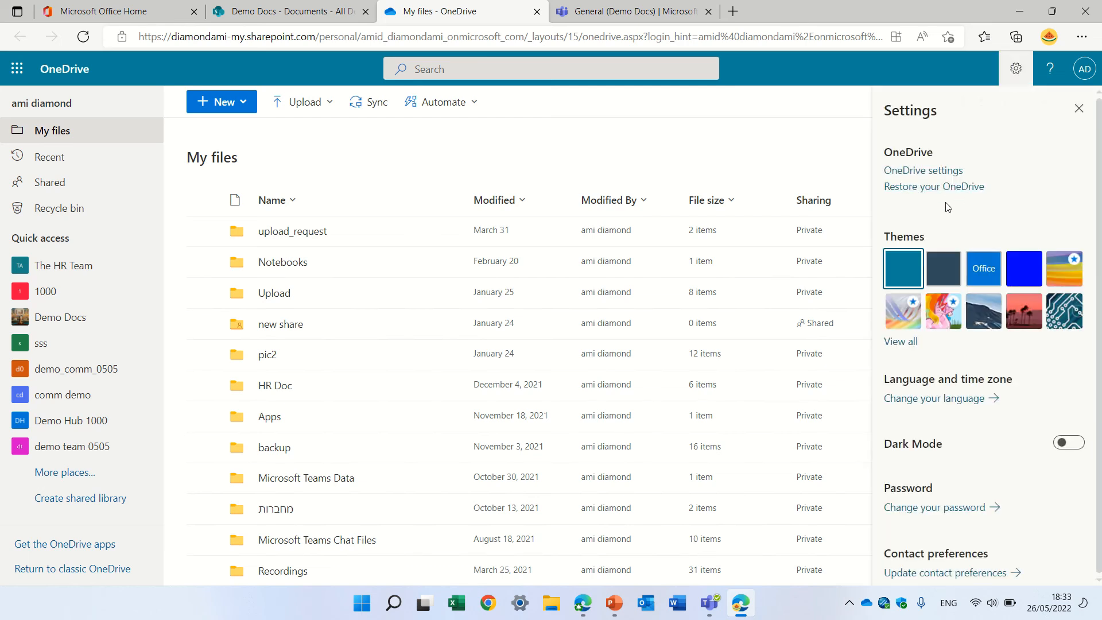
pyautogui.click(913, 188)
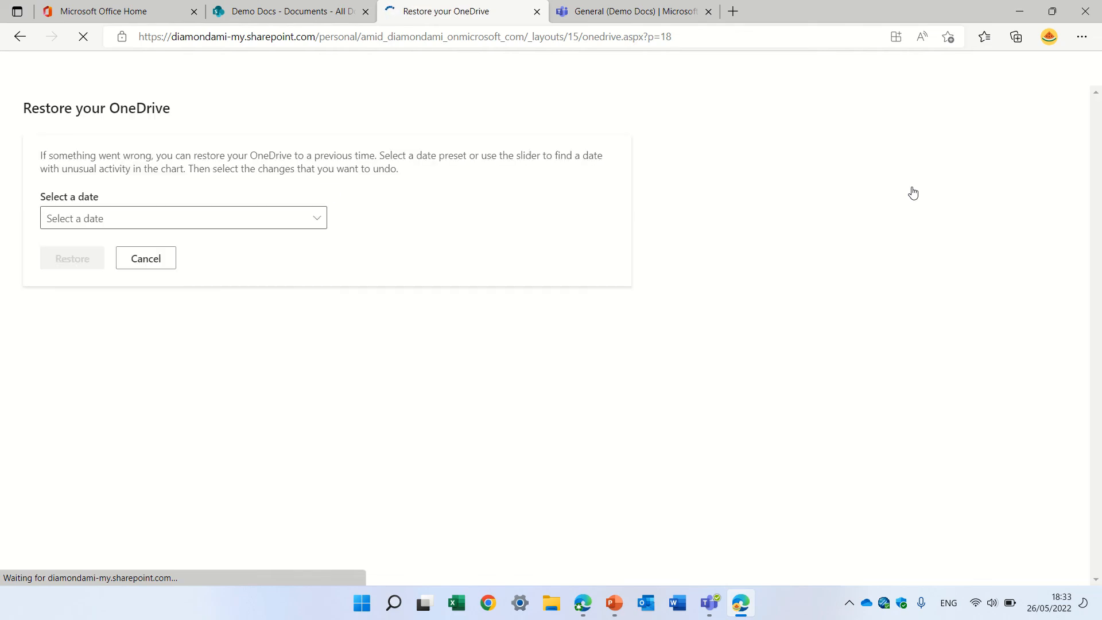
# Try the One week ago preset for the OneDrive restore, and set the date to Custom date and time instead
pyautogui.click(308, 218)
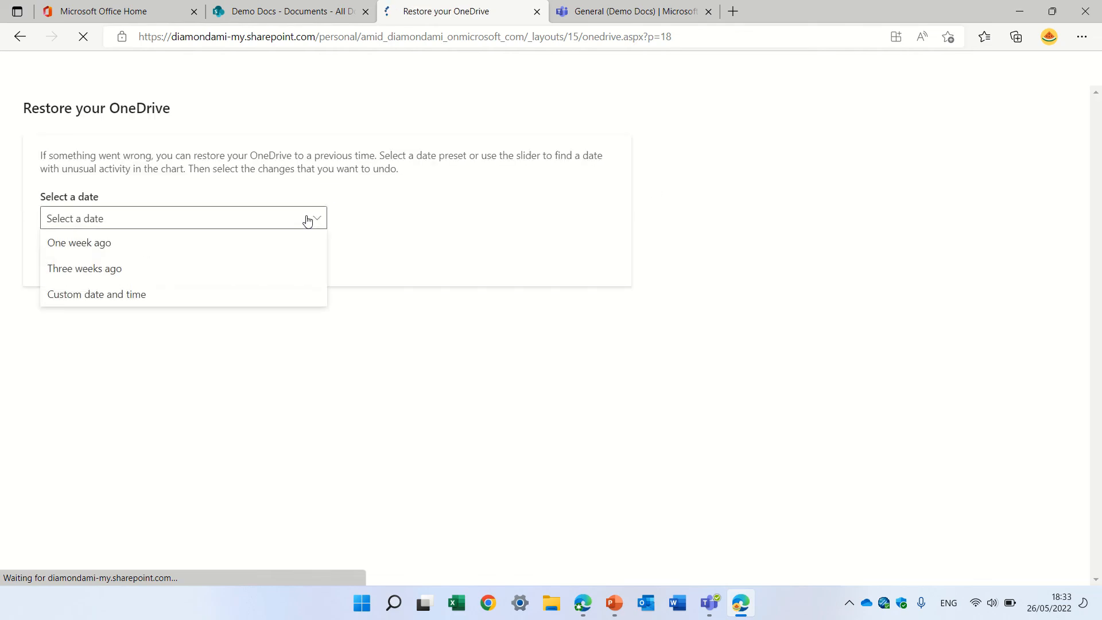
pyautogui.click(233, 243)
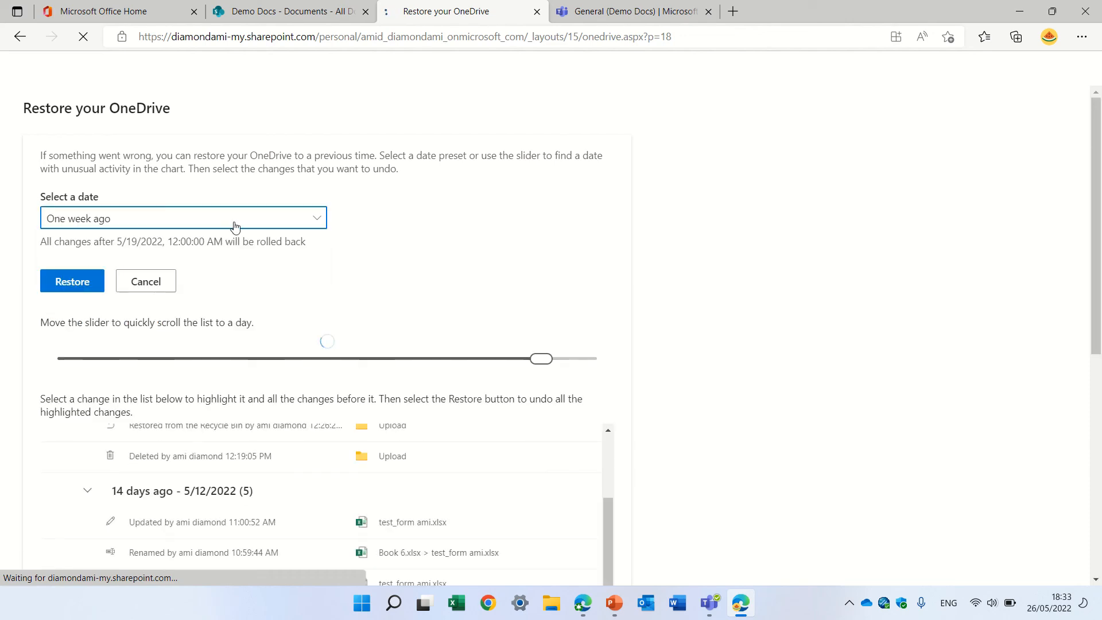
pyautogui.click(235, 227)
pyautogui.click(132, 295)
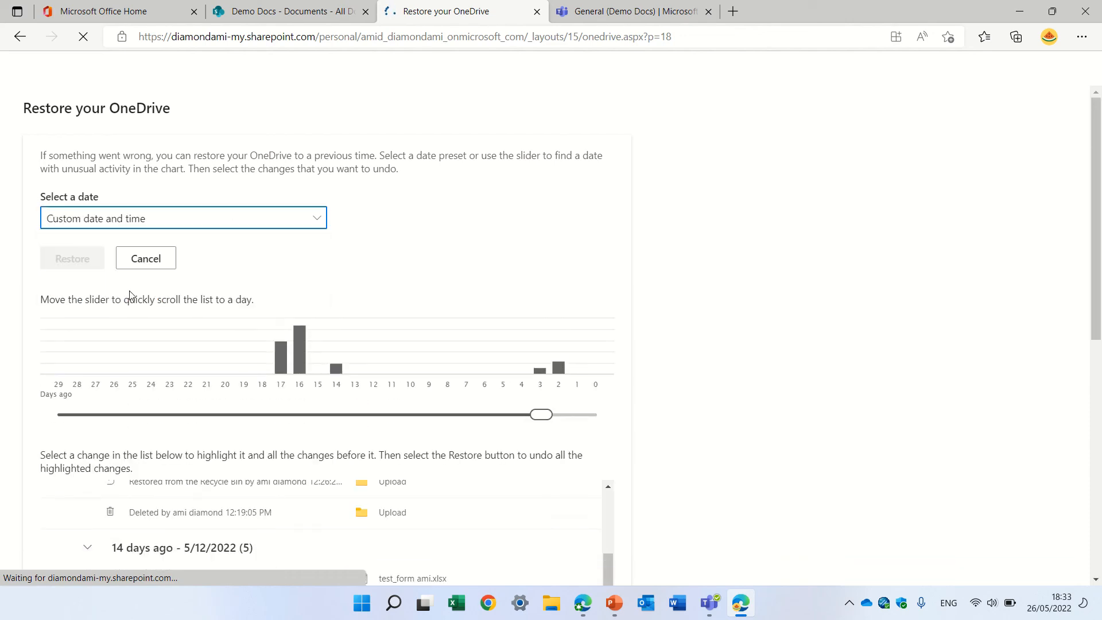
# Move the activity slider to 16 days ago and select the meeting recording changes back to the 2:14:21 PM update
pyautogui.moveTo(506, 419); pyautogui.dragTo(281, 414)
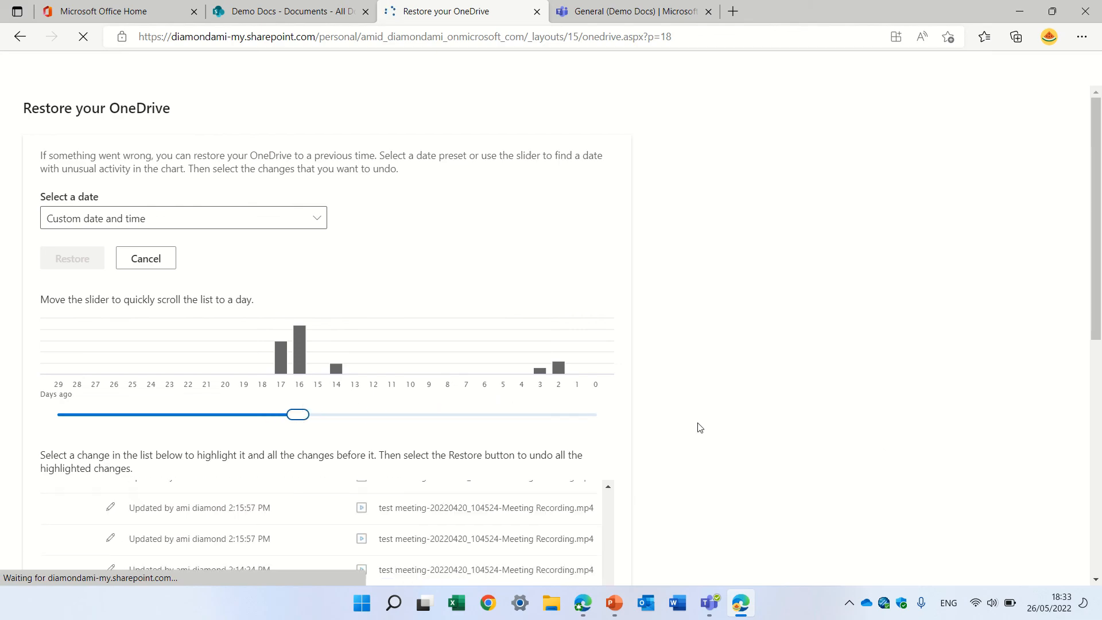
pyautogui.moveTo(1093, 156); pyautogui.dragTo(1099, 327)
pyautogui.click(57, 135)
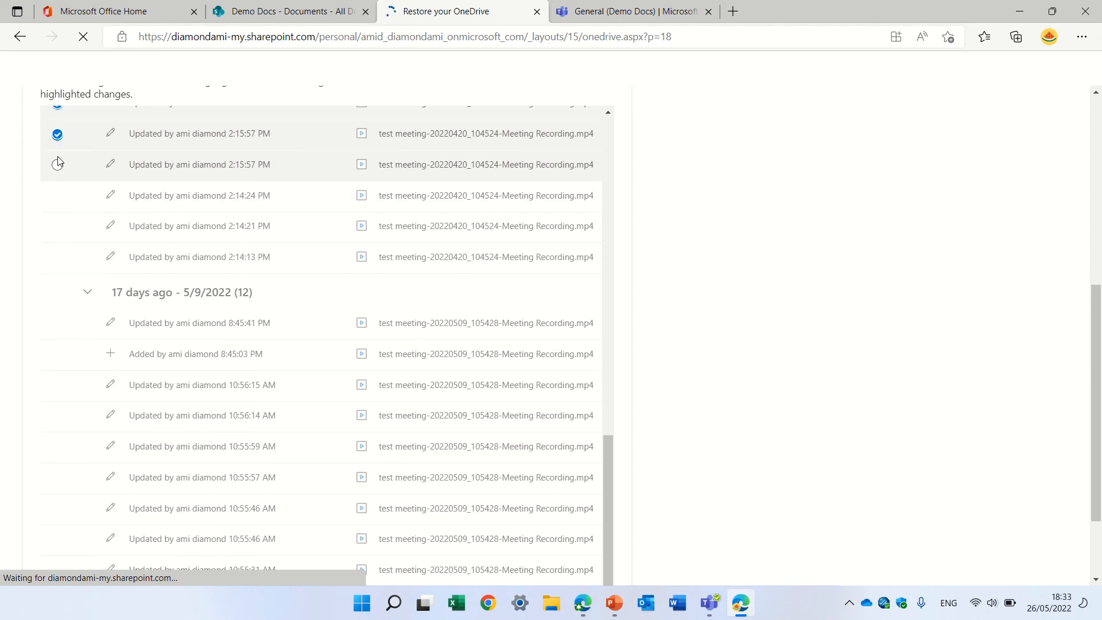
pyautogui.click(57, 165)
pyautogui.click(58, 197)
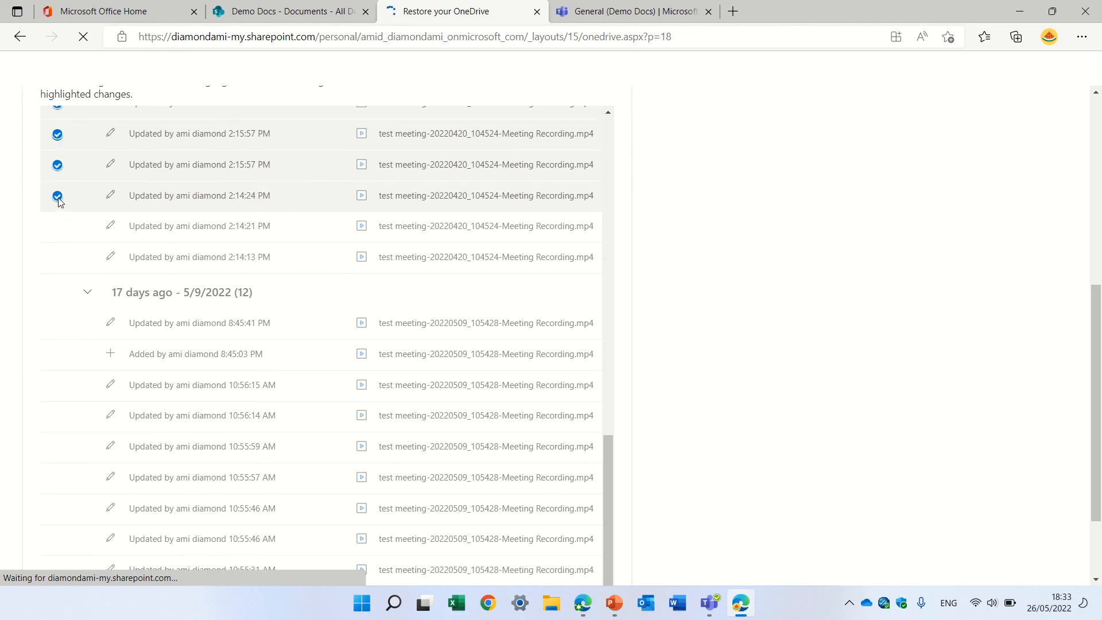
pyautogui.click(57, 226)
# Restore OneDrive by rolling back the selected changes and confirm the rollback
pyautogui.moveTo(1091, 404); pyautogui.dragTo(1091, 49)
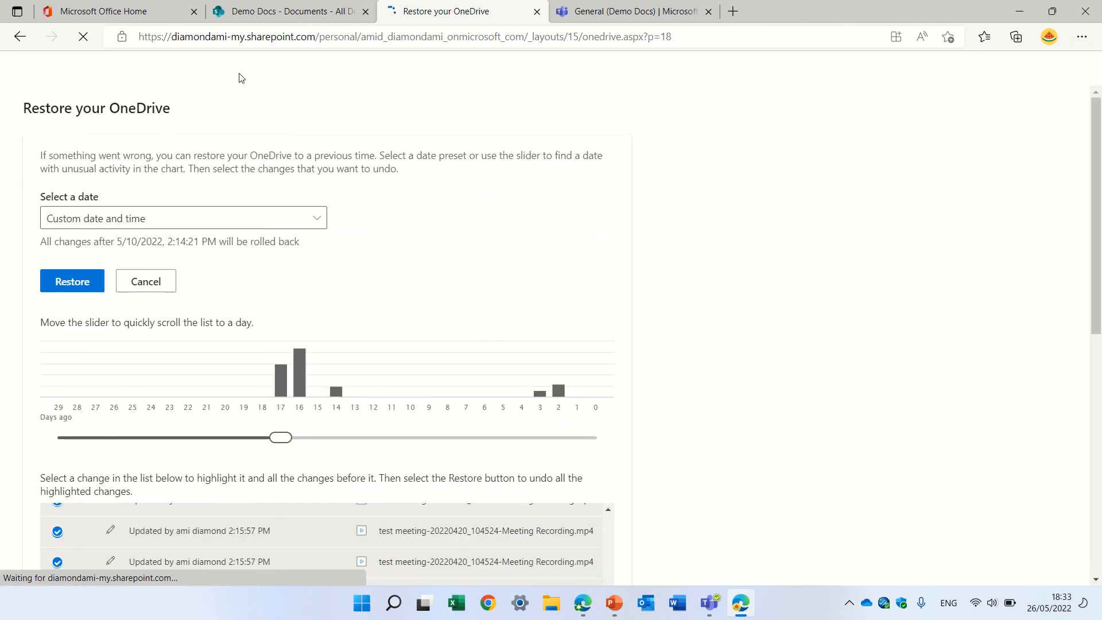
pyautogui.click(76, 281)
pyautogui.click(544, 365)
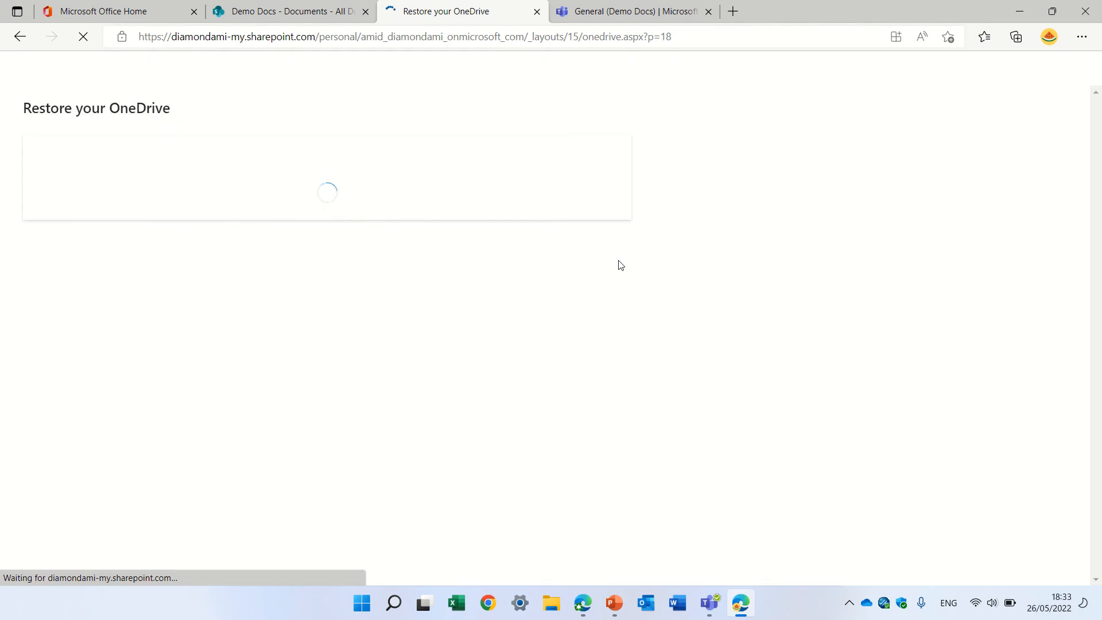